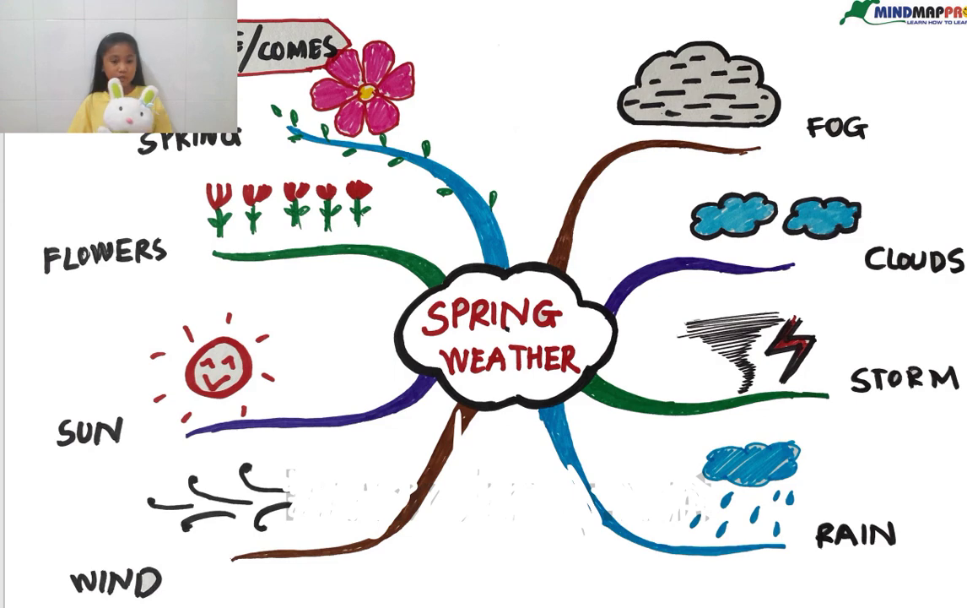
# Bring up the Start menu over the Spring Weather mind map in Photos.
pyautogui.press('super')
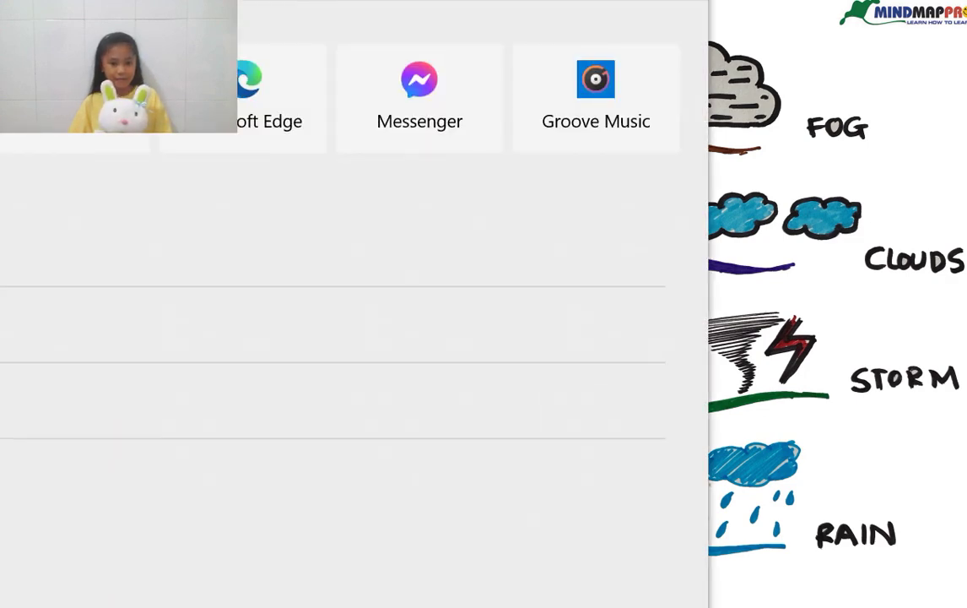
# Launch Paint 3D from Start, create a New blank canvas, and show the 3D library.
pyautogui.click(72, 93)
pyautogui.moveTo(121, 507)
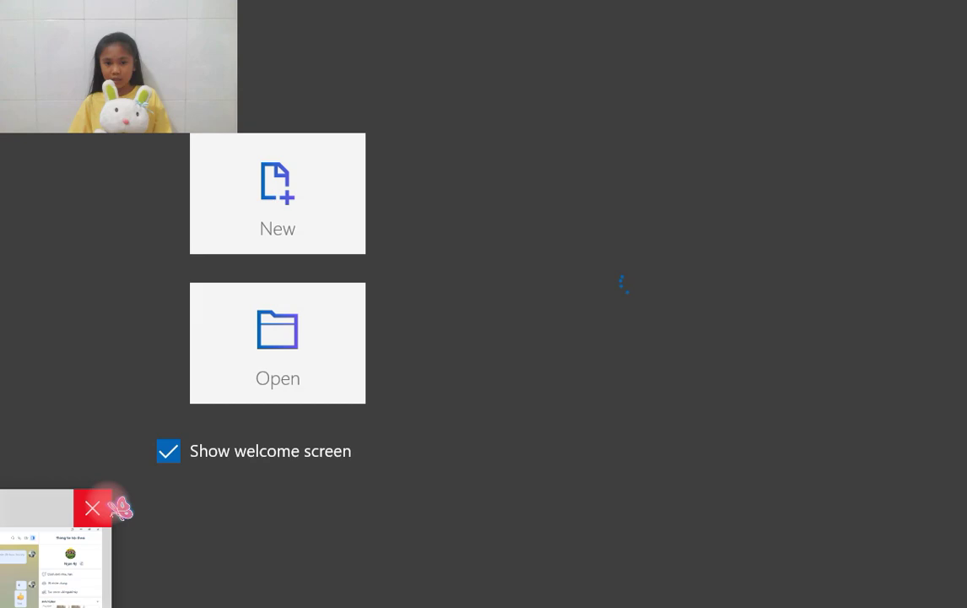
pyautogui.click(309, 209)
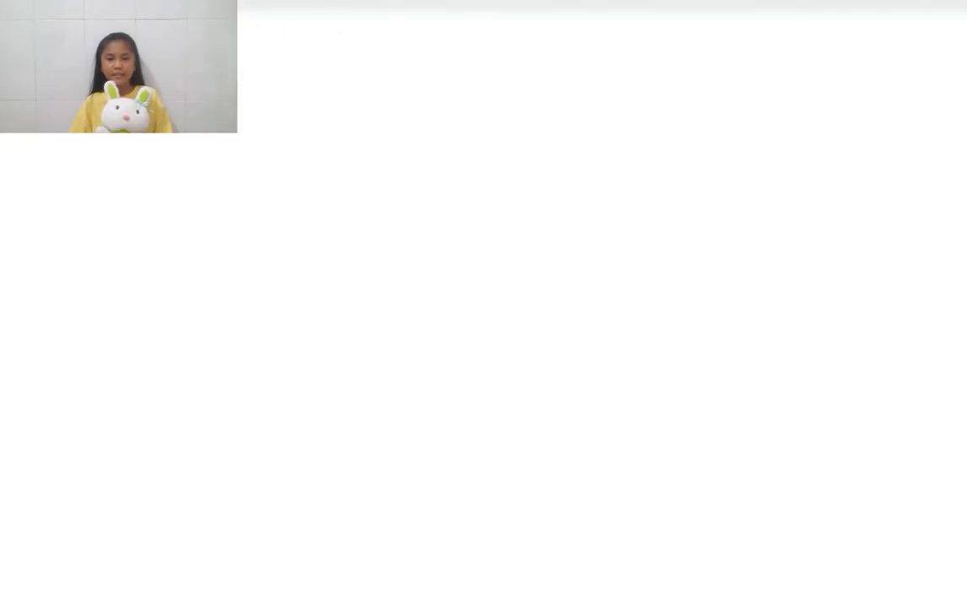
pyautogui.click(624, 25)
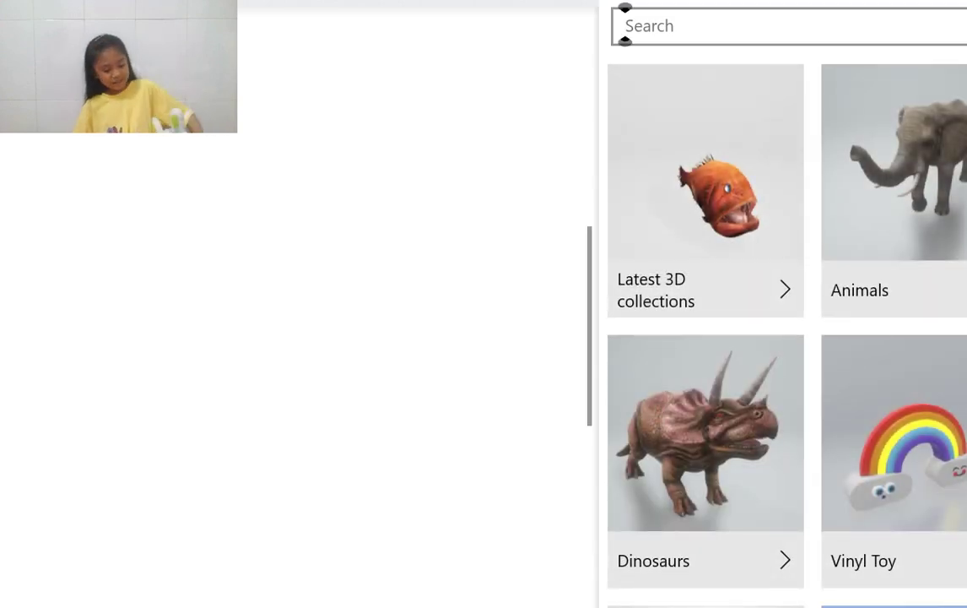
# Search the 3D library for 'flower' and browse the results.
pyautogui.click(784, 26)
pyautogui.write('flower')
pyautogui.press('Return')
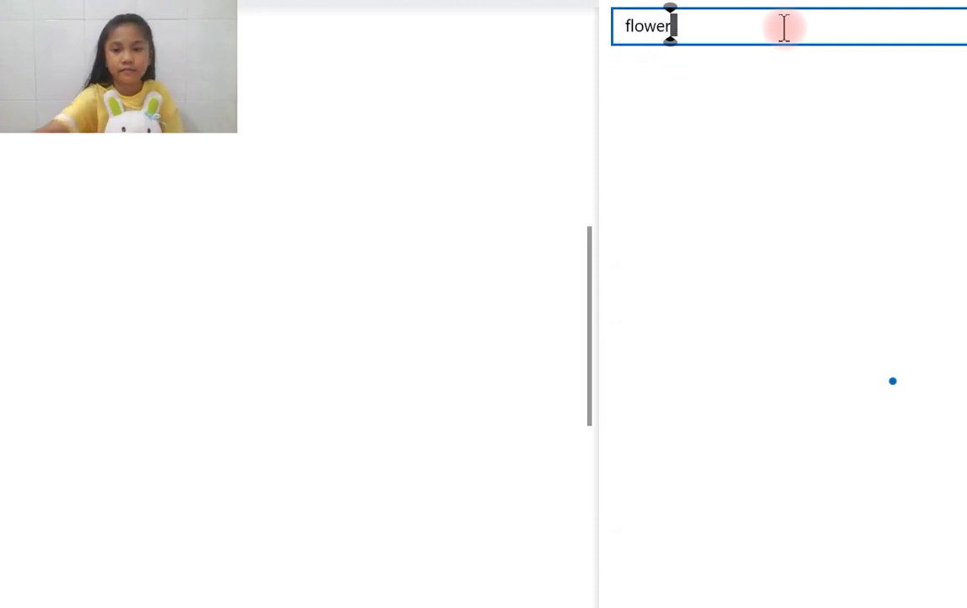
pyautogui.scroll(-15, 785, 338)
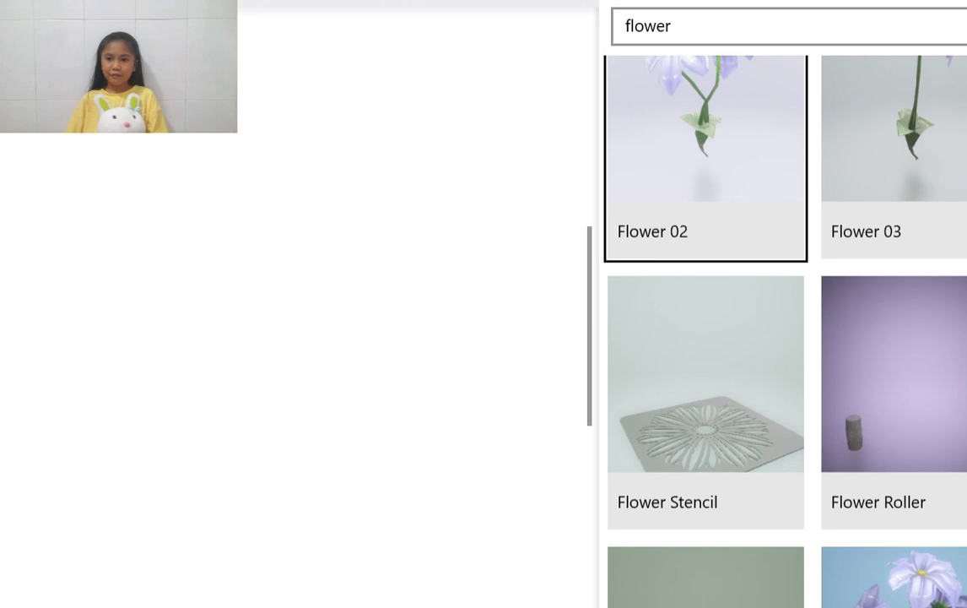
pyautogui.scroll(15, 785, 338)
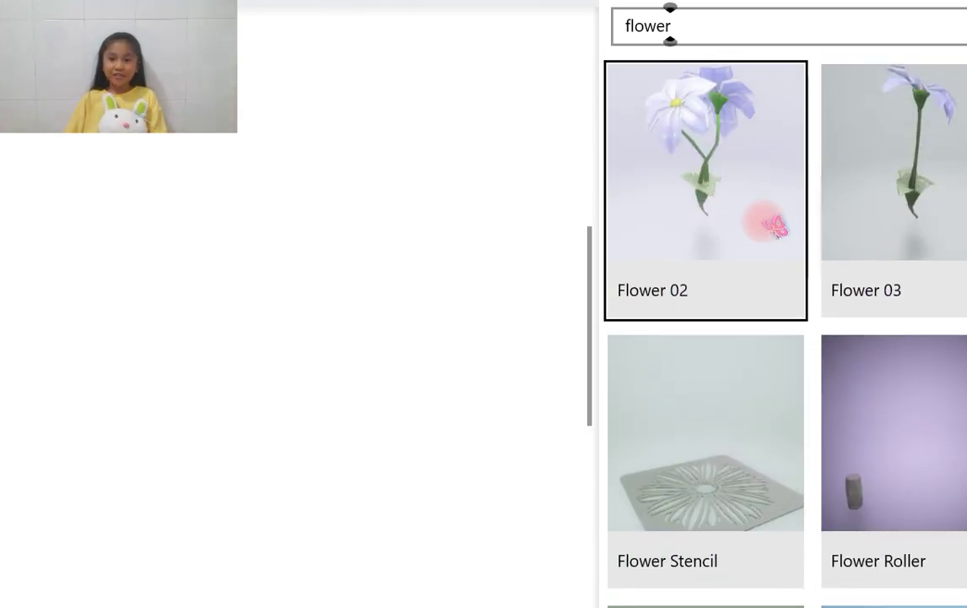
# Insert the Flower 02 model, spin it sideways and tilt it forward.
pyautogui.click(709, 211)
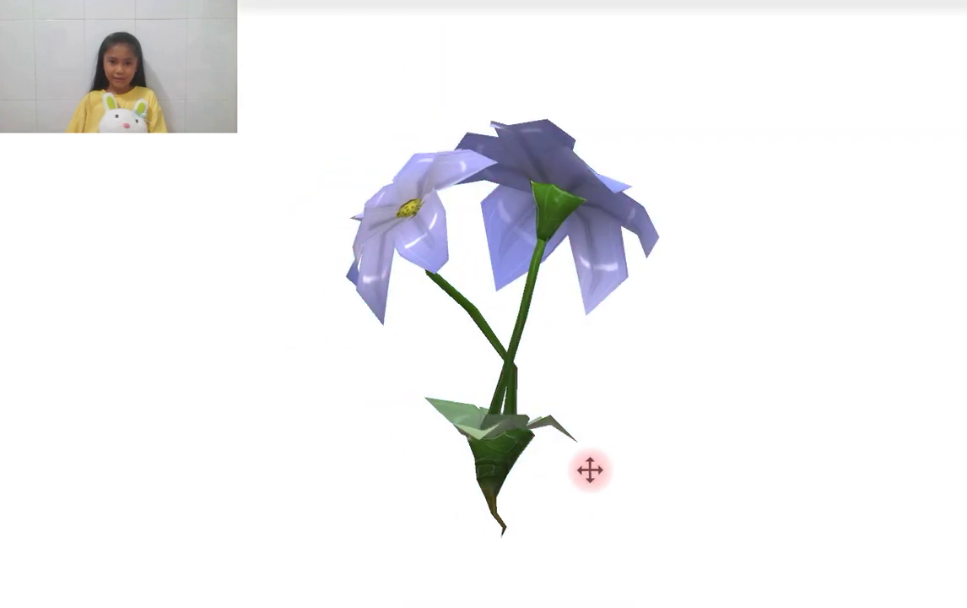
pyautogui.moveTo(504, 591); pyautogui.dragTo(534, 593)
pyautogui.moveTo(756, 324); pyautogui.dragTo(745, 580)
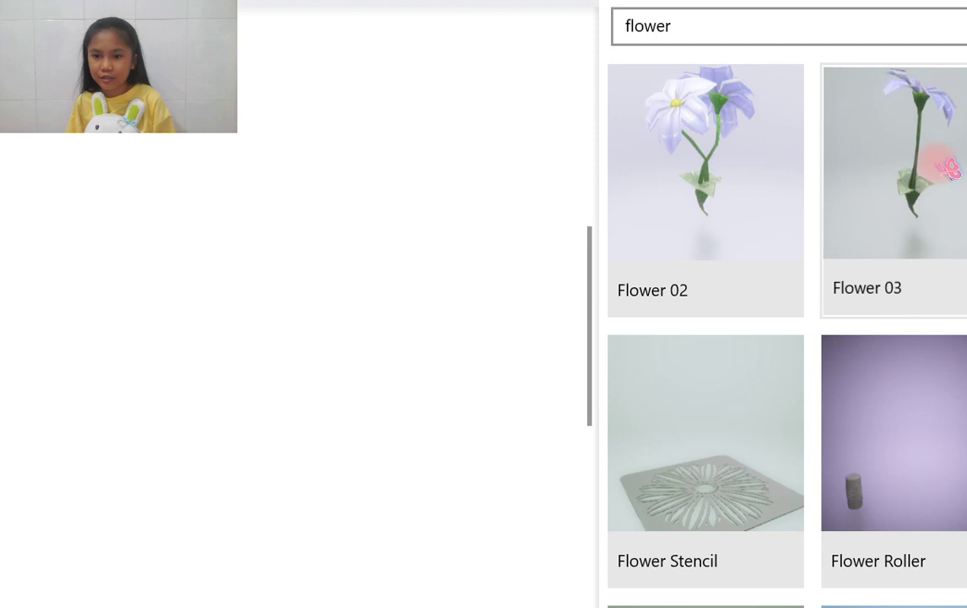
# Insert Flower 03, spin it sideways and tilt it so the blossom faces forward.
pyautogui.click(942, 164)
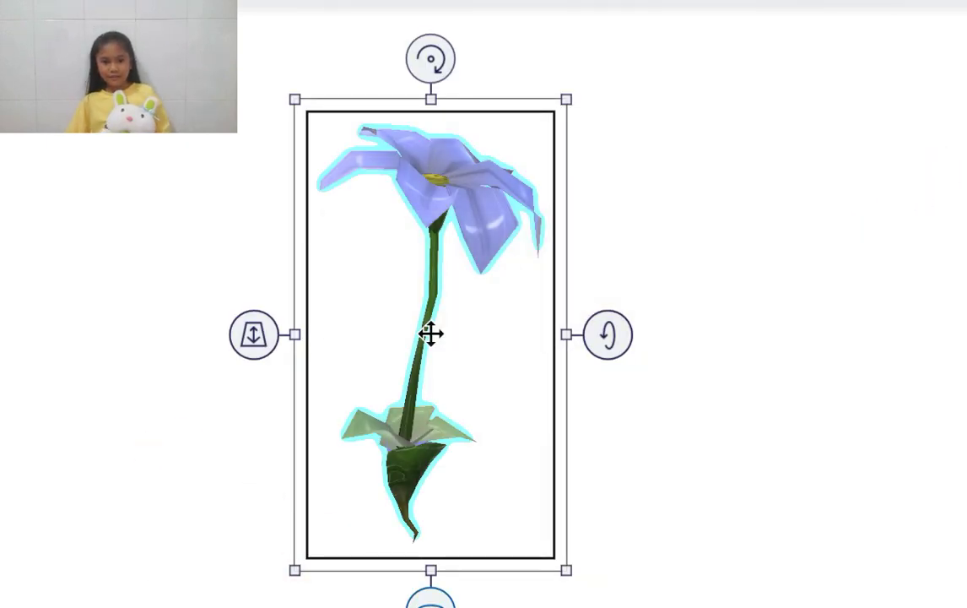
pyautogui.moveTo(430, 595); pyautogui.dragTo(395, 598)
pyautogui.moveTo(642, 335); pyautogui.dragTo(632, 424)
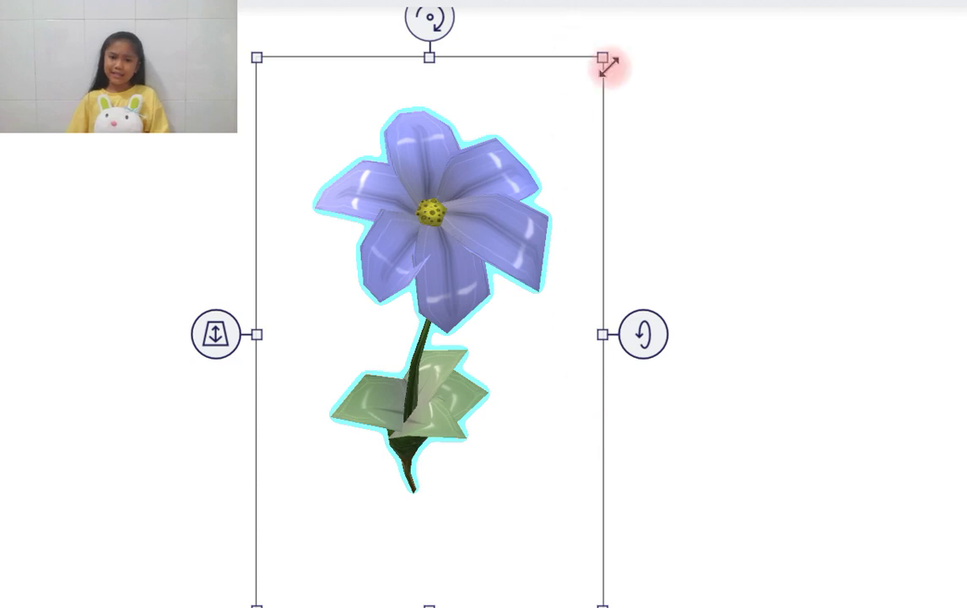
# Deselect and reselect the Flower 03 model to preview it, leaving it deselected.
pyautogui.click(736, 255)
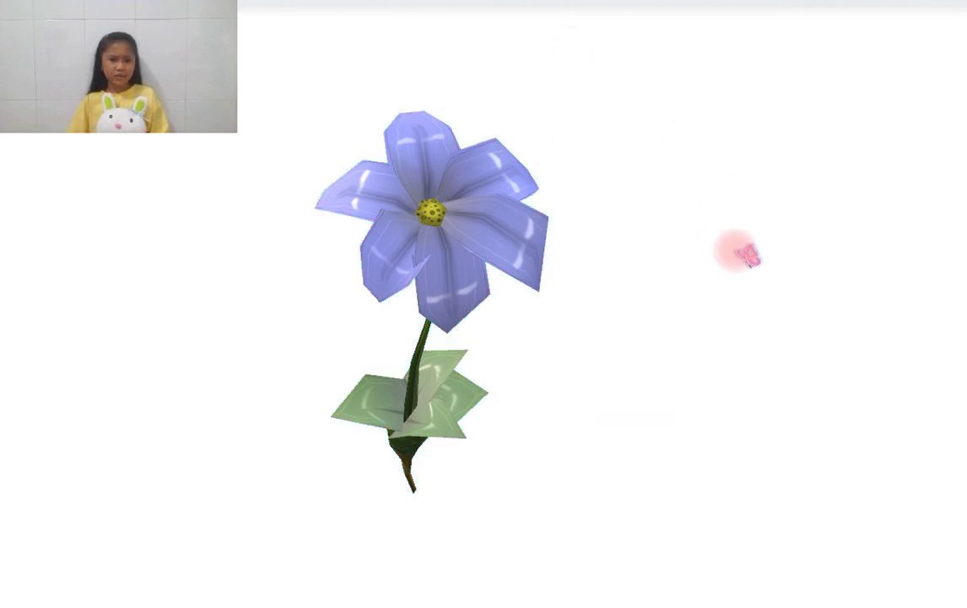
pyautogui.click(484, 303)
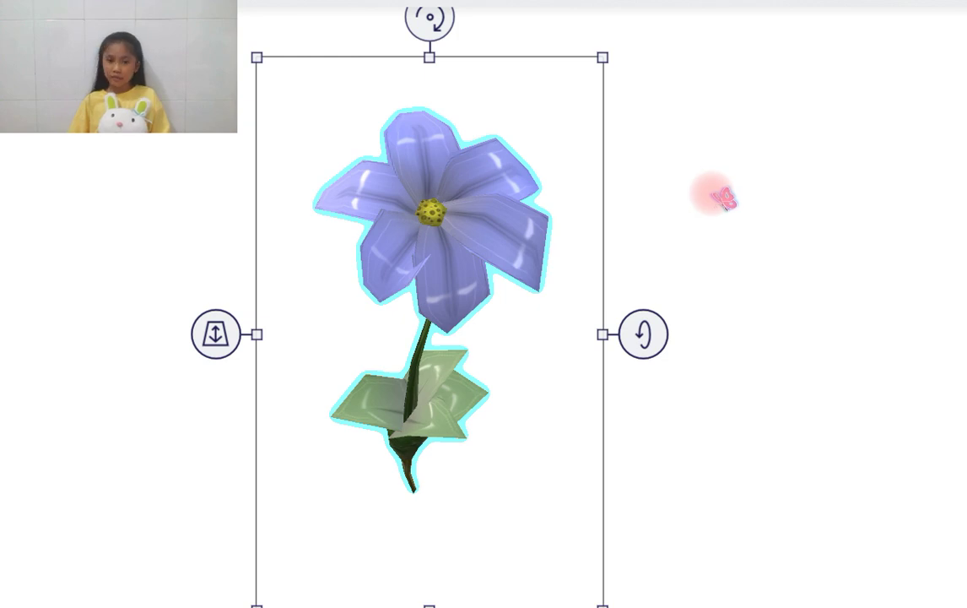
pyautogui.click(717, 196)
pyautogui.click(458, 235)
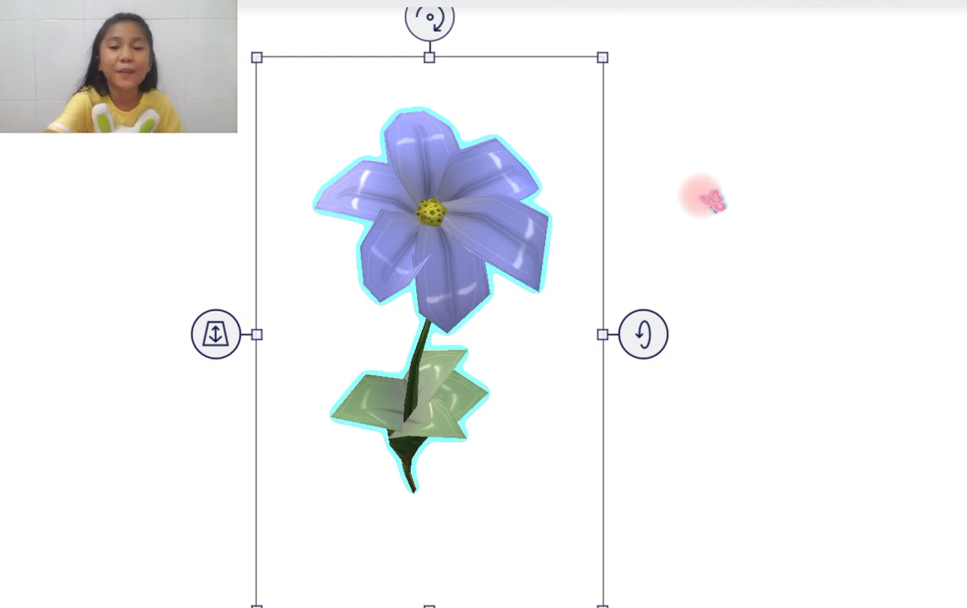
pyautogui.click(690, 187)
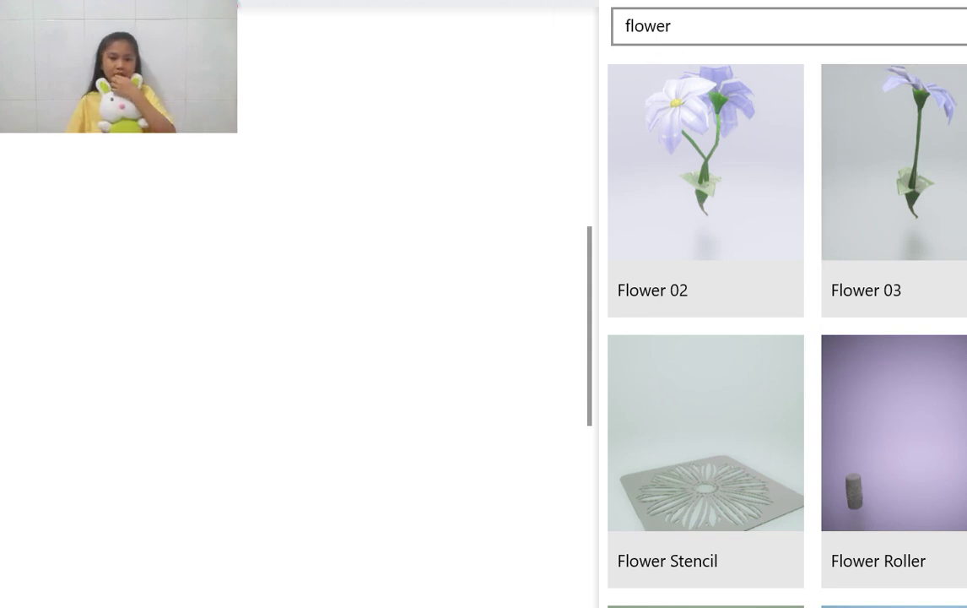
# Scroll down the flower results and insert the red Rose model.
pyautogui.scroll(-5, 785, 338)
pyautogui.scroll(-3, 785, 338)
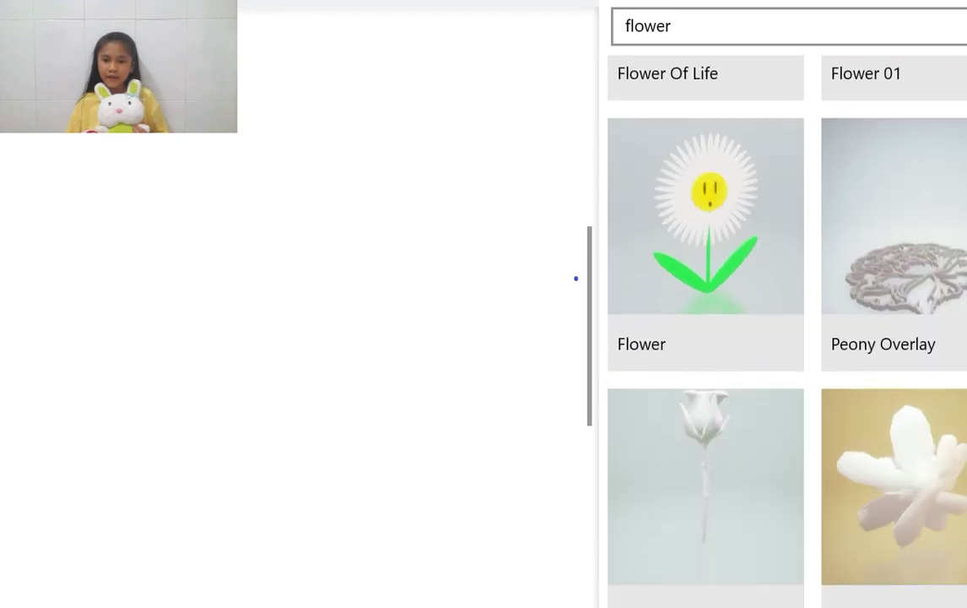
pyautogui.scroll(-5, 785, 338)
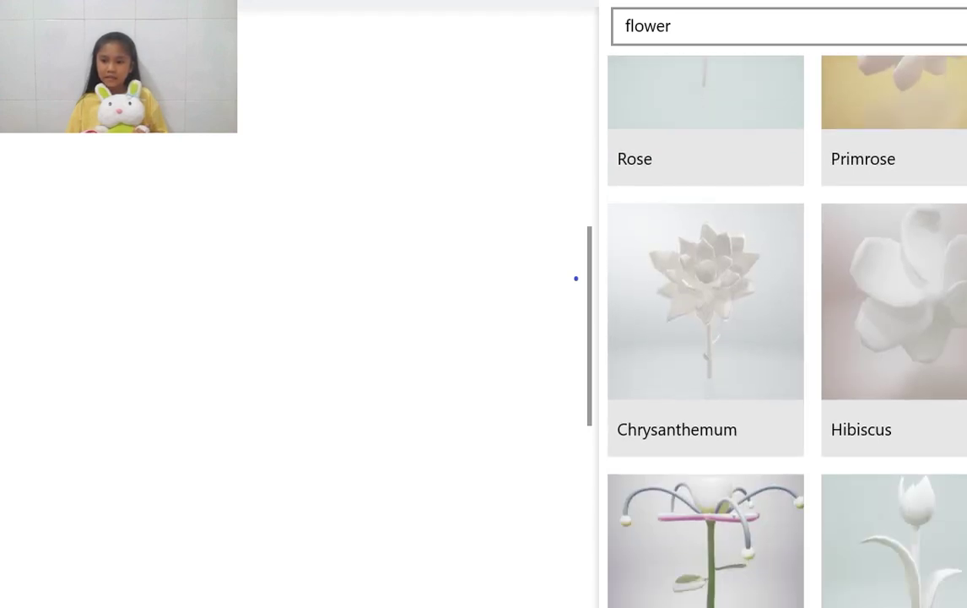
pyautogui.scroll(-2, 785, 338)
pyautogui.scroll(-2, 785, 337)
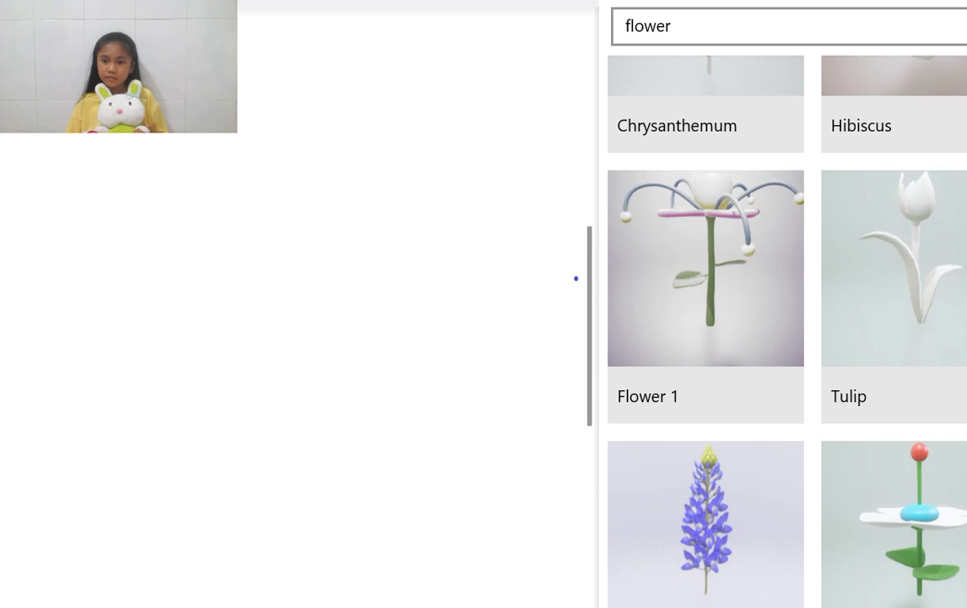
pyautogui.scroll(-4, 786, 338)
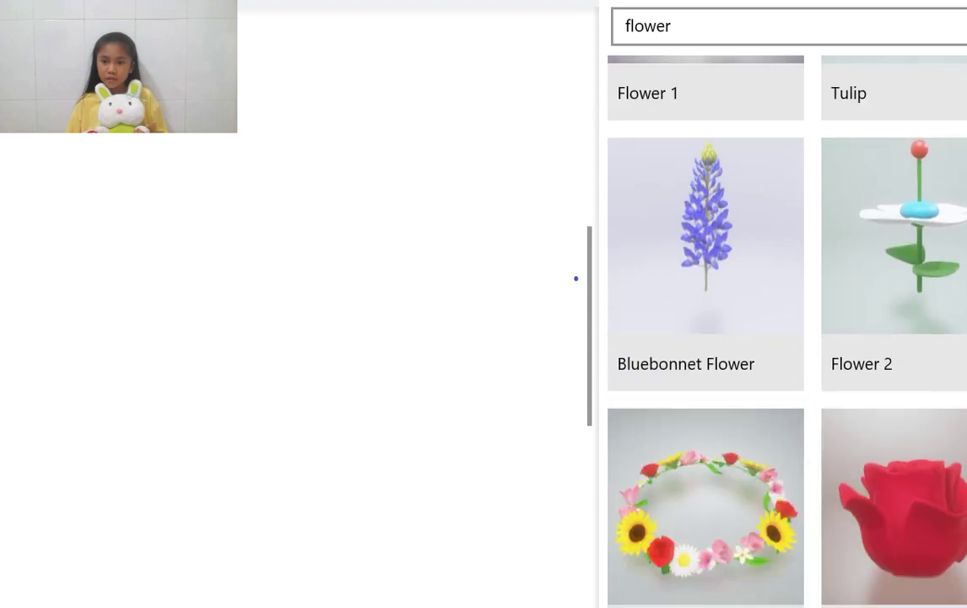
pyautogui.click(714, 326)
# Spin the rose slightly sideways and tilt it so the blossom faces forward.
pyautogui.scroll(-4, 717, 329)
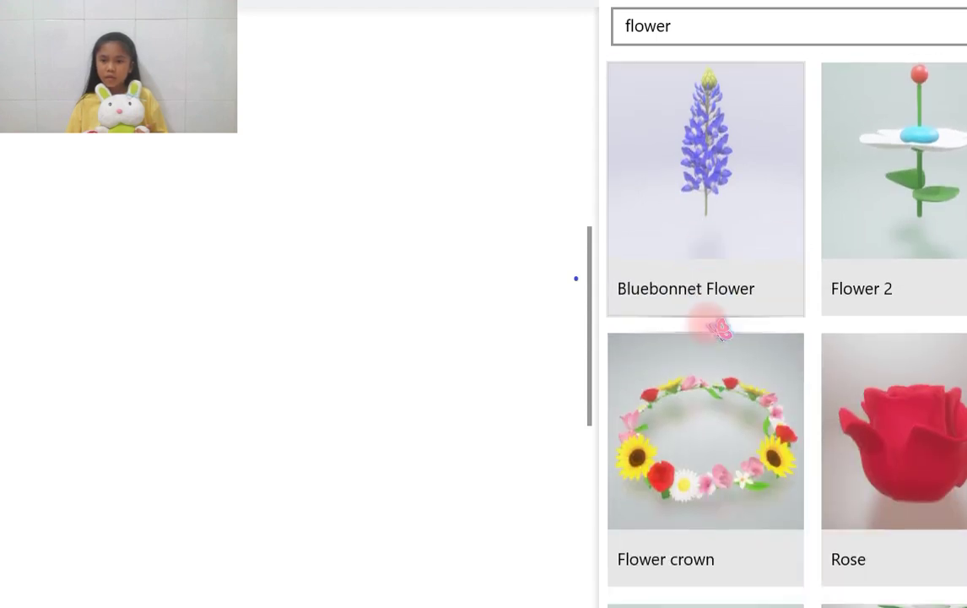
pyautogui.scroll(-4, 950, 261)
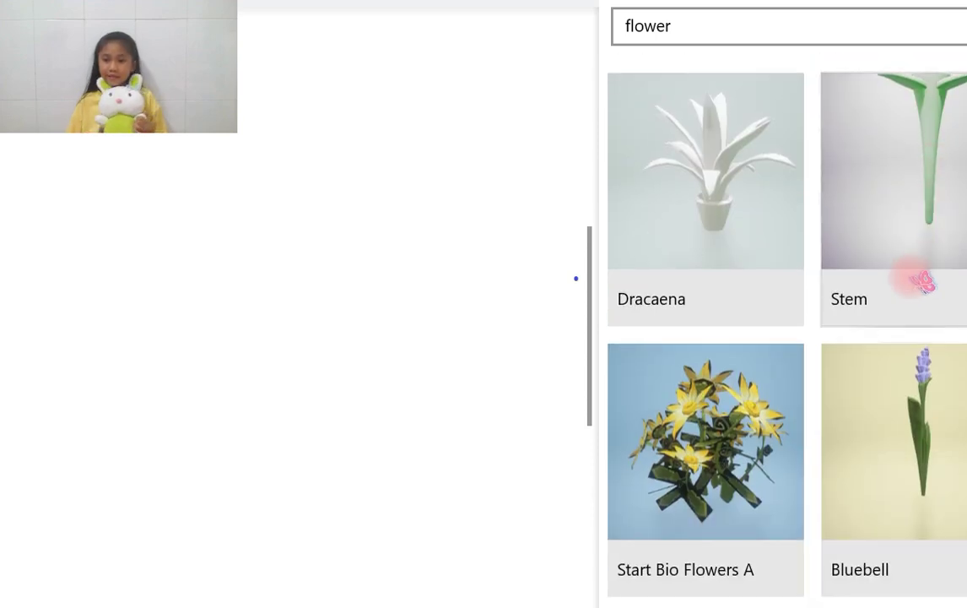
pyautogui.scroll(-4, 923, 281)
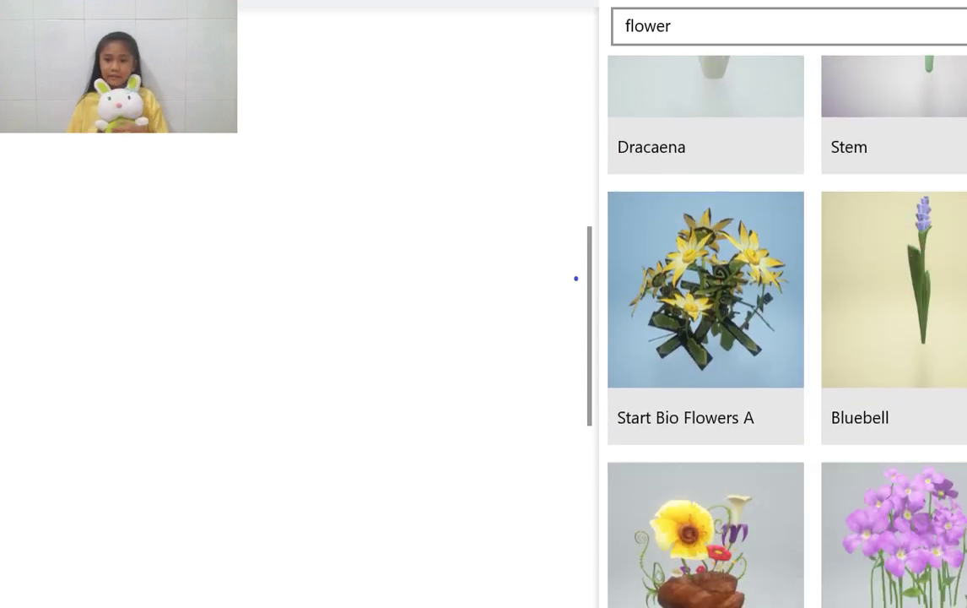
pyautogui.scroll(-3, 787, 330)
pyautogui.scroll(2, 788, 329)
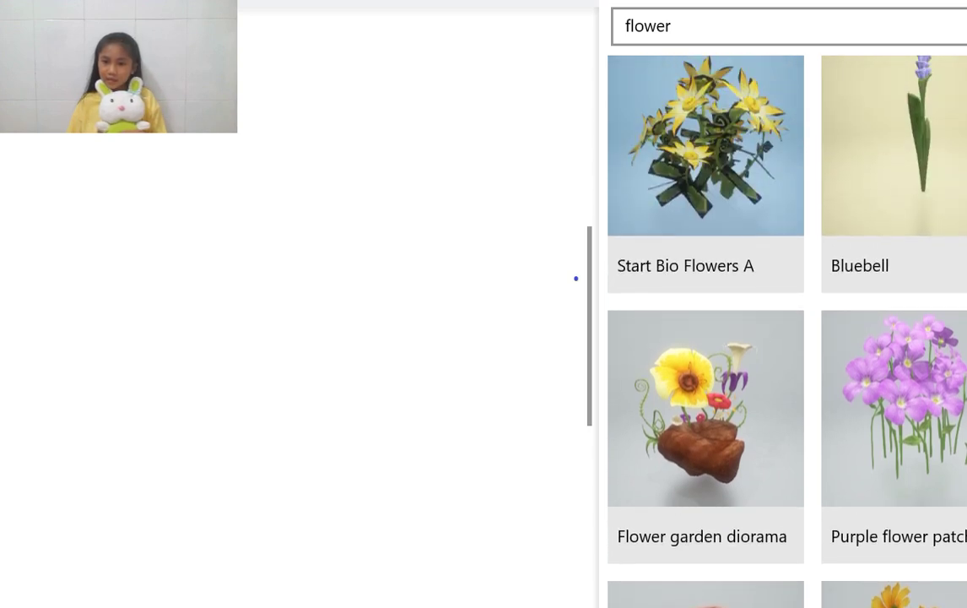
pyautogui.scroll(-3, 788, 329)
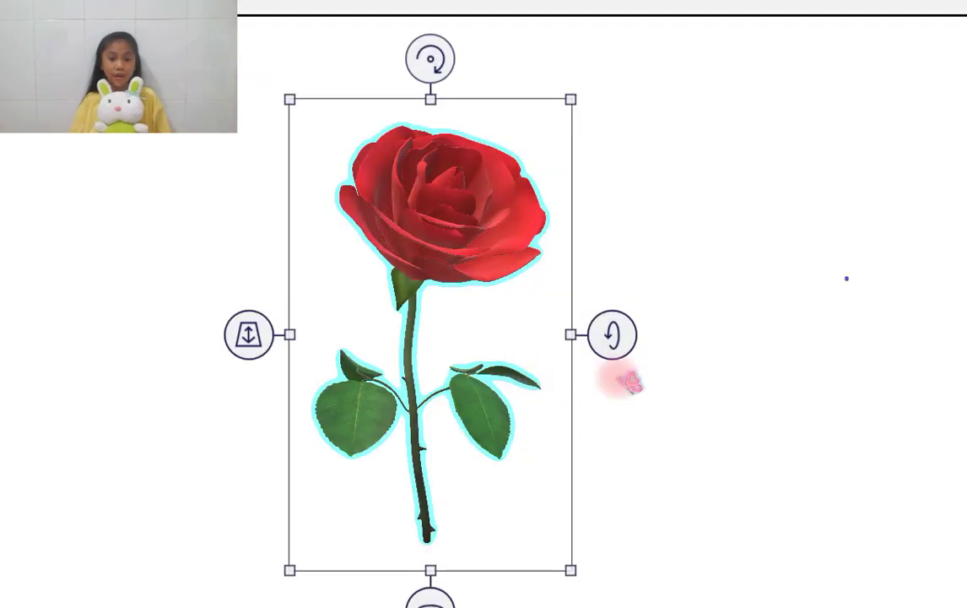
pyautogui.moveTo(506, 397); pyautogui.dragTo(540, 419)
pyautogui.moveTo(612, 335); pyautogui.dragTo(611, 356)
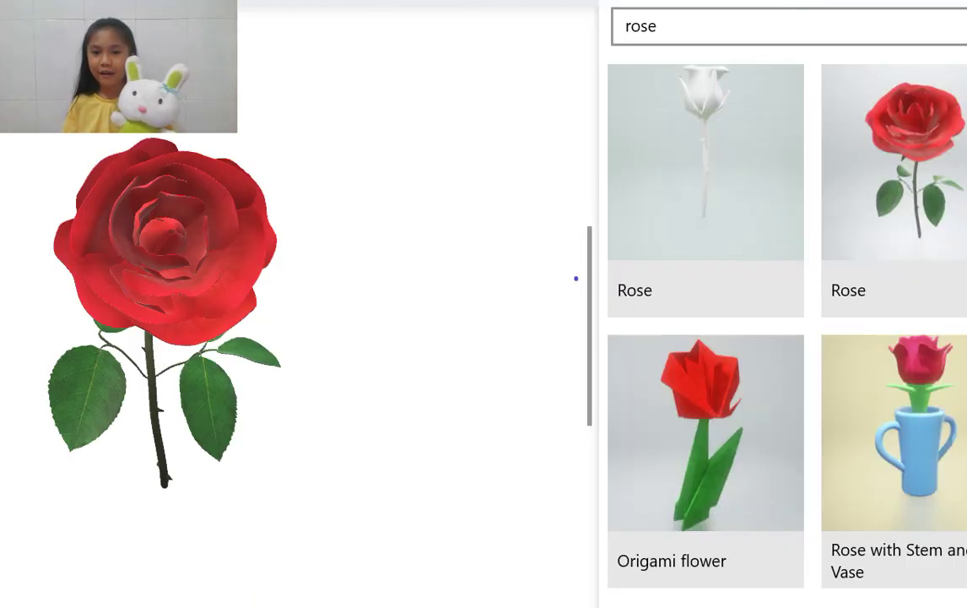
# Search the library for 'sunflower', insert it, and move it right of the rose.
pyautogui.click(821, 20)
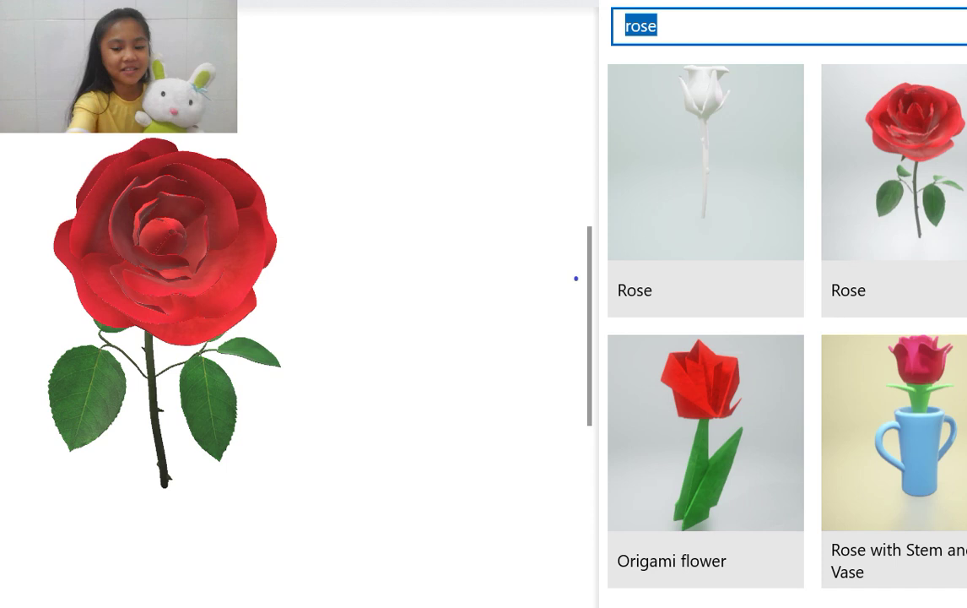
pyautogui.write('sunflower')
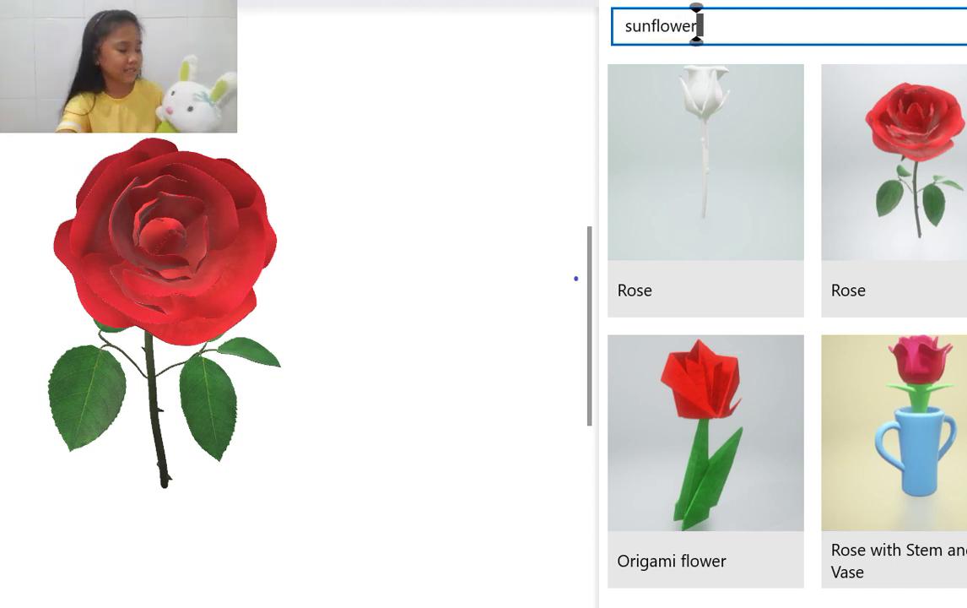
pyautogui.press('Return')
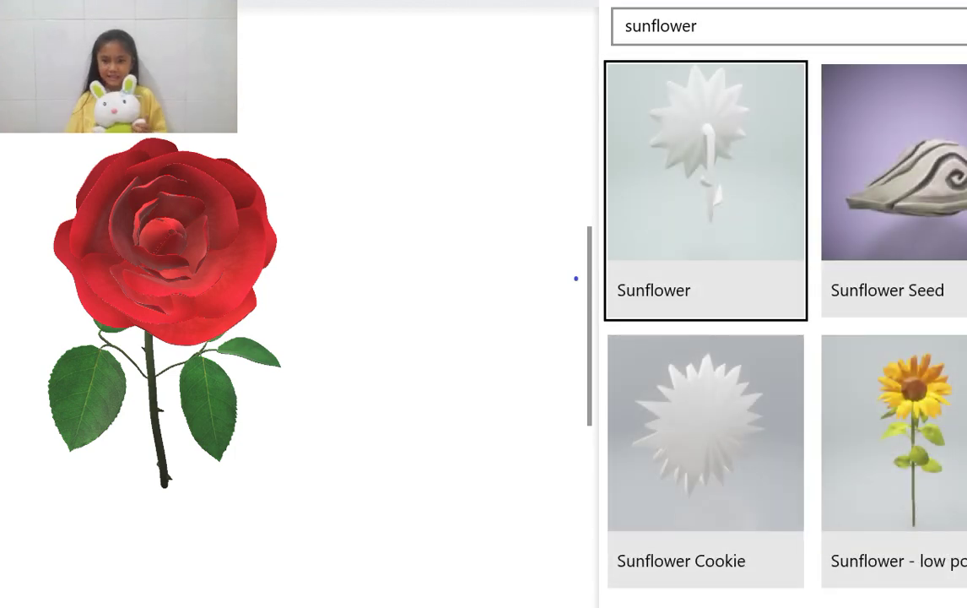
pyautogui.press('Return')
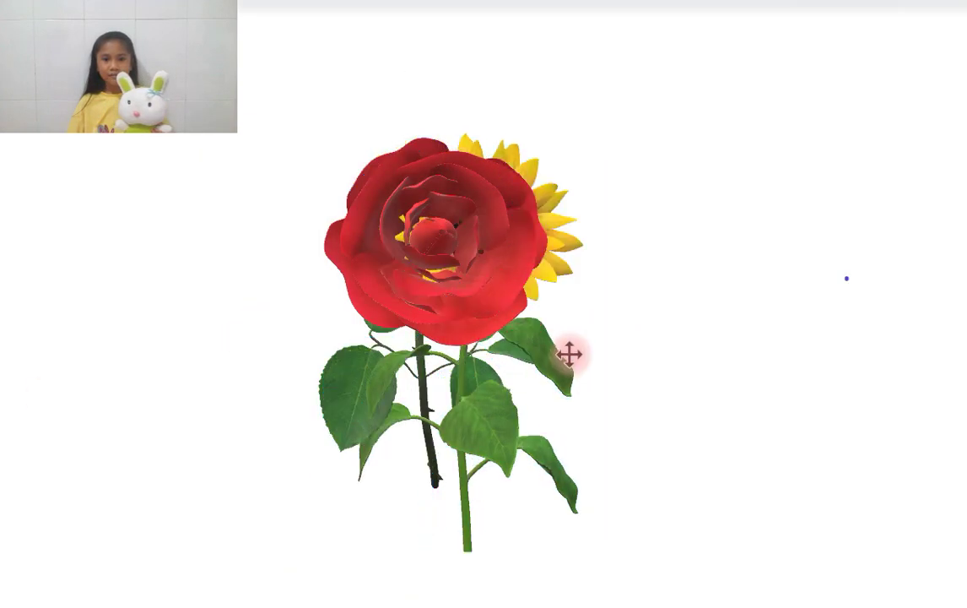
pyautogui.moveTo(570, 352); pyautogui.dragTo(701, 340)
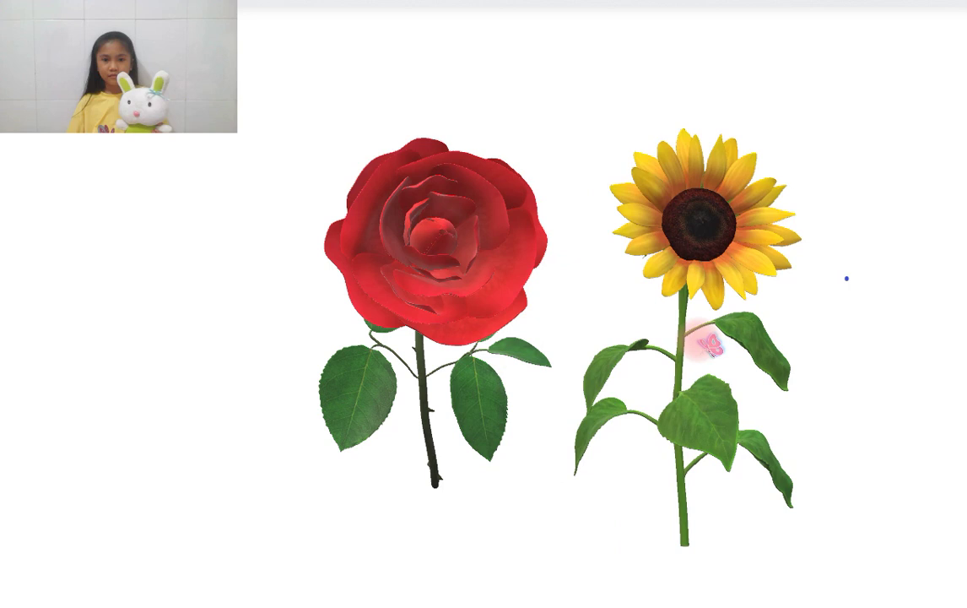
# Shrink the rose into the top-left corner and move the sunflower to the canvas centre.
pyautogui.click(429, 333)
pyautogui.moveTo(429, 334); pyautogui.dragTo(134, 304)
pyautogui.moveTo(305, 38); pyautogui.dragTo(237, 322)
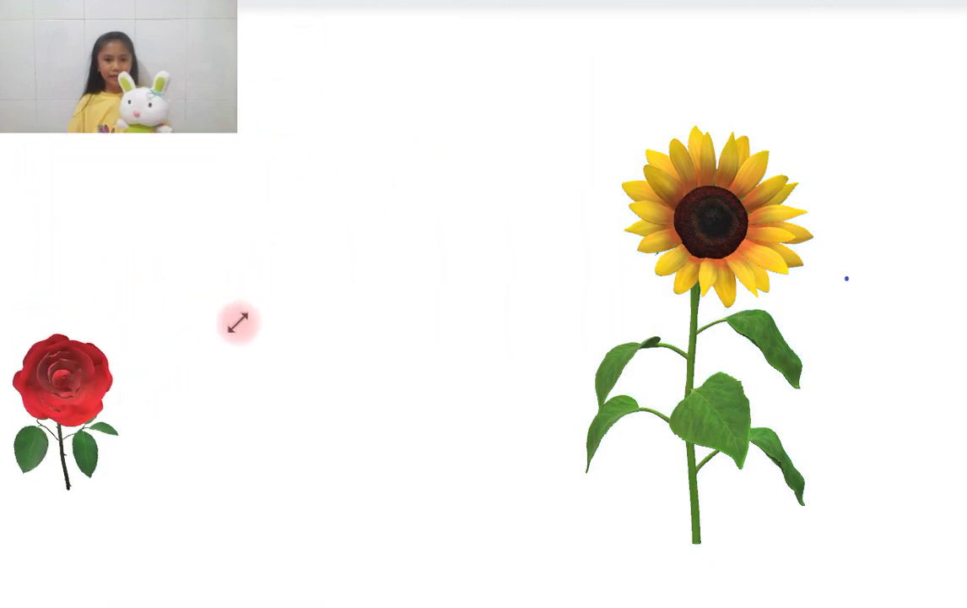
pyautogui.moveTo(66, 415); pyautogui.dragTo(84, 124)
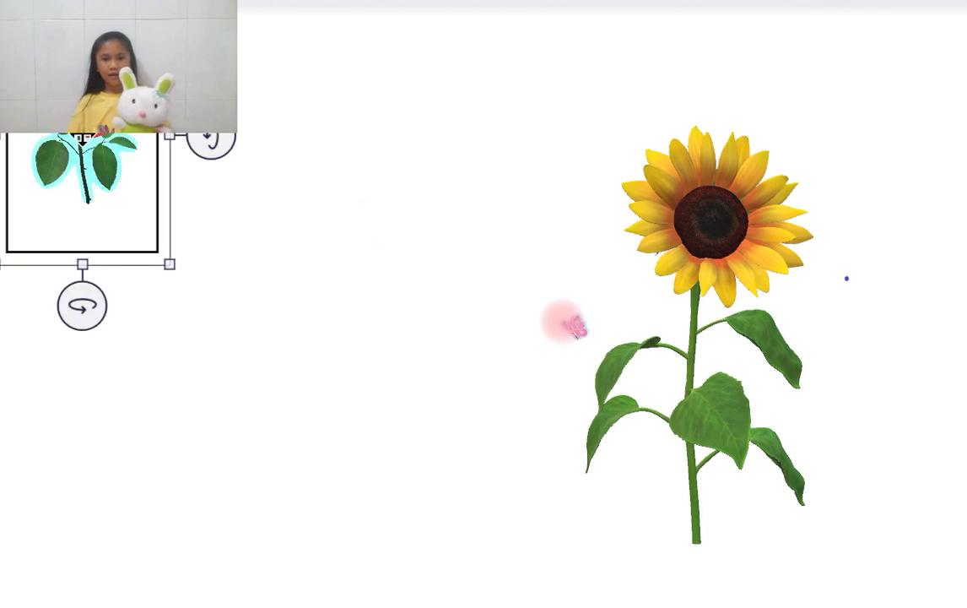
pyautogui.moveTo(704, 345); pyautogui.dragTo(528, 355)
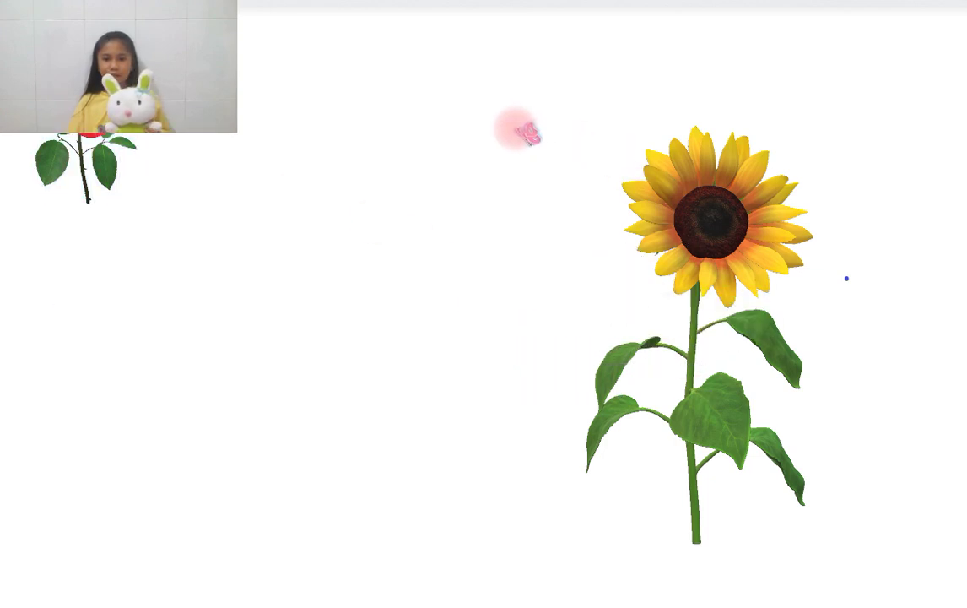
pyautogui.click(705, 205)
pyautogui.moveTo(713, 205); pyautogui.dragTo(547, 203)
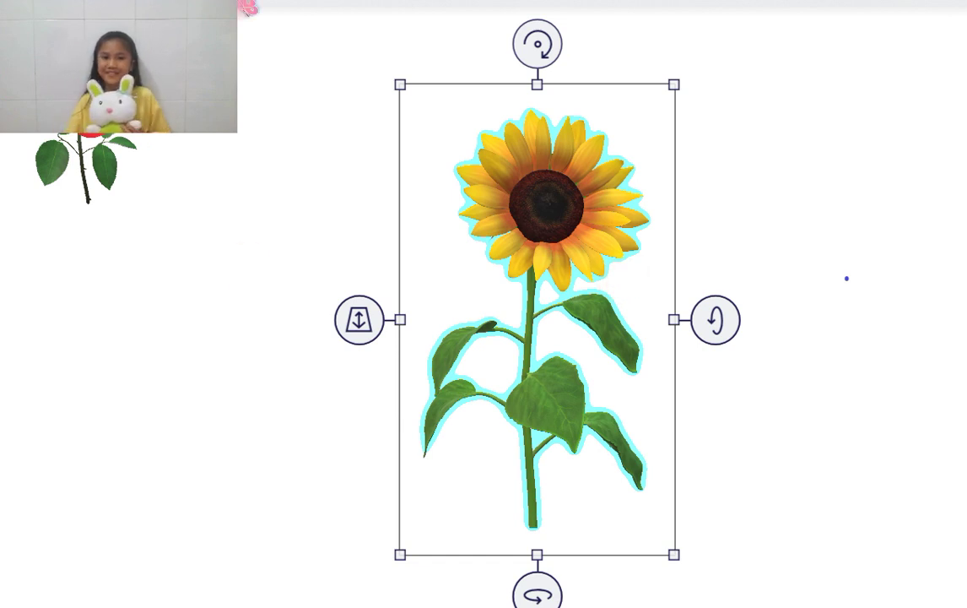
# Shrink the sunflower beside the rose, then search 'violet' (no results) and start typing 'blossom'.
pyautogui.moveTo(674, 555); pyautogui.dragTo(397, 318)
pyautogui.moveTo(492, 201); pyautogui.dragTo(248, 123)
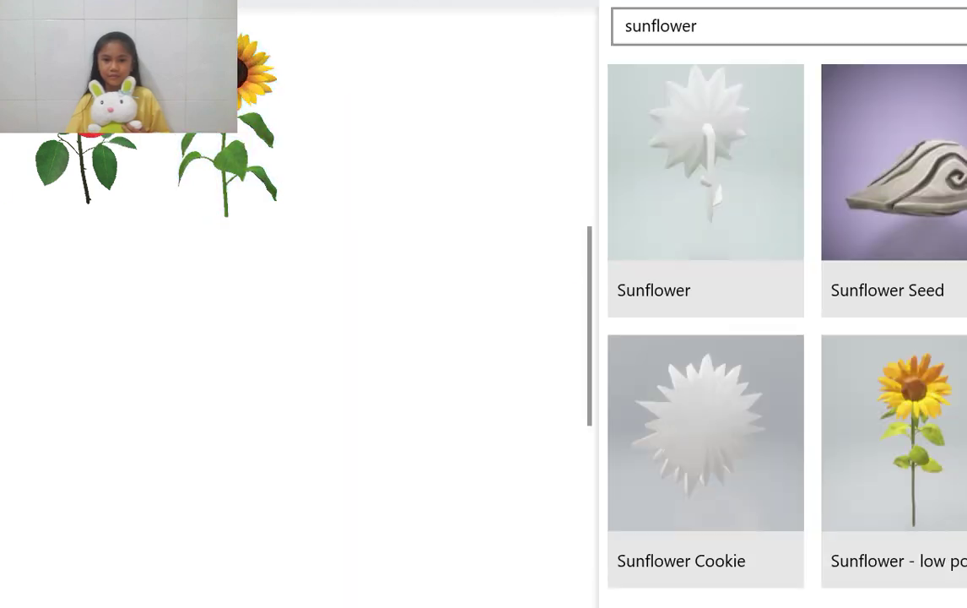
pyautogui.click(695, 24)
pyautogui.hotkey('ctrl', 'a')
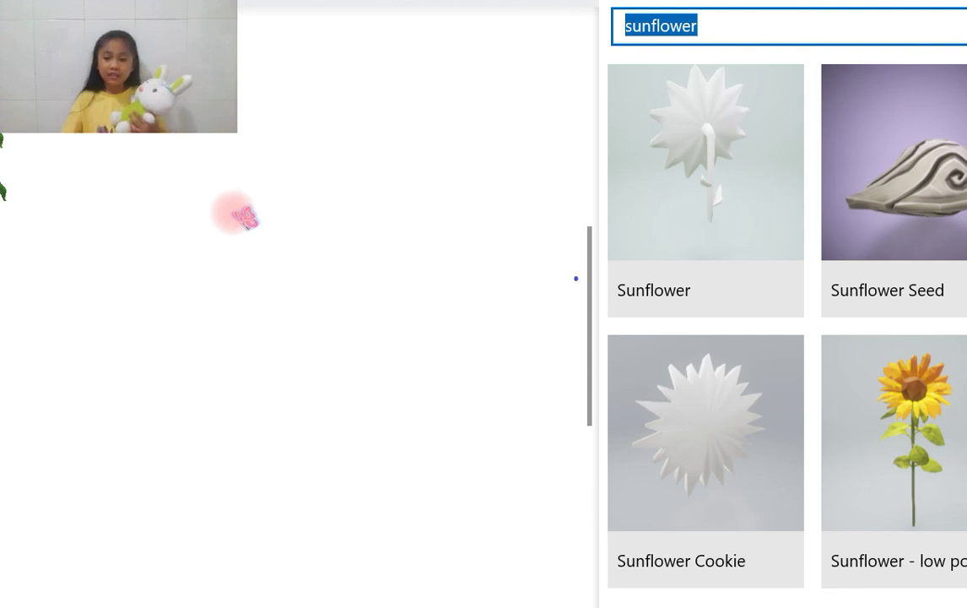
pyautogui.press('BackSpace')
pyautogui.write('vi')
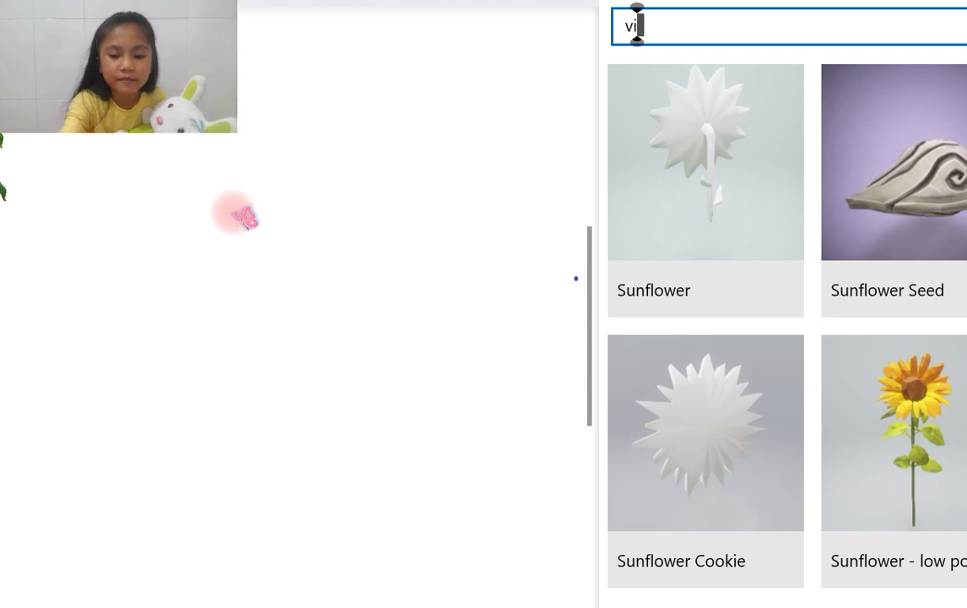
pyautogui.write('olet')
pyautogui.press('BackSpace')
pyautogui.press('BackSpace')
pyautogui.press('BackSpace')
pyautogui.press('BackSpace')
pyautogui.press('BackSpace')
pyautogui.press('BackSpace')
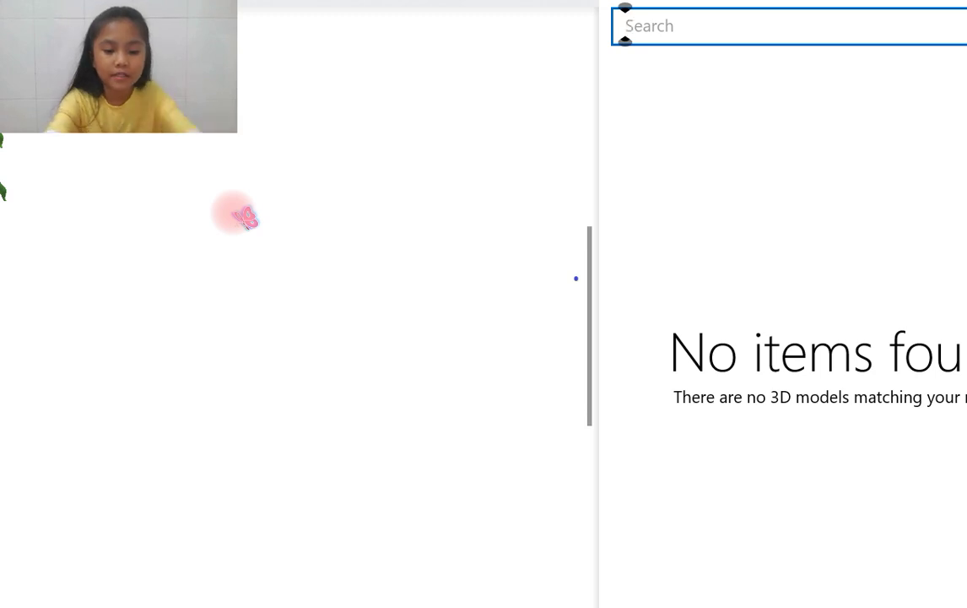
pyautogui.write('bloss')
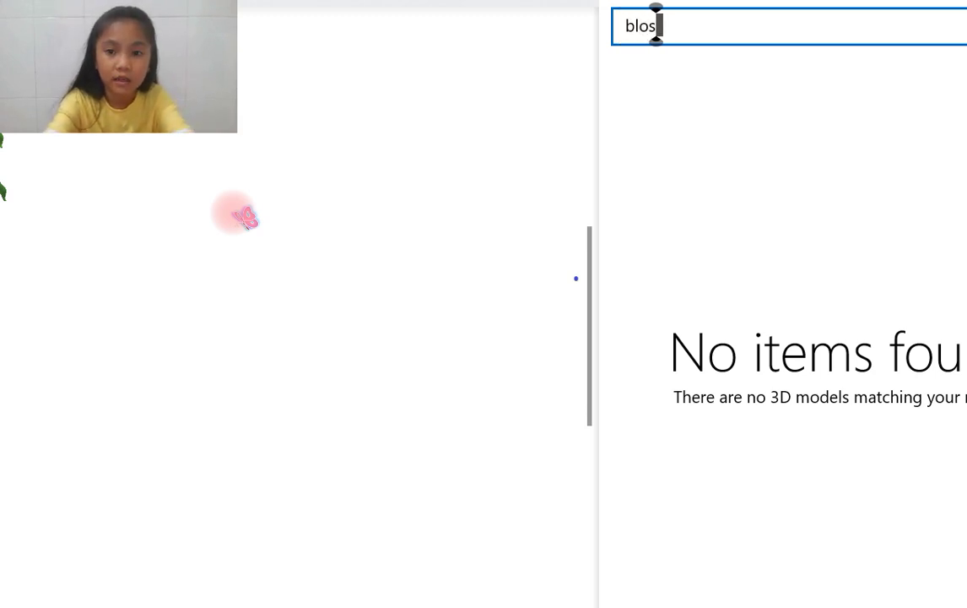
pyautogui.write('om')
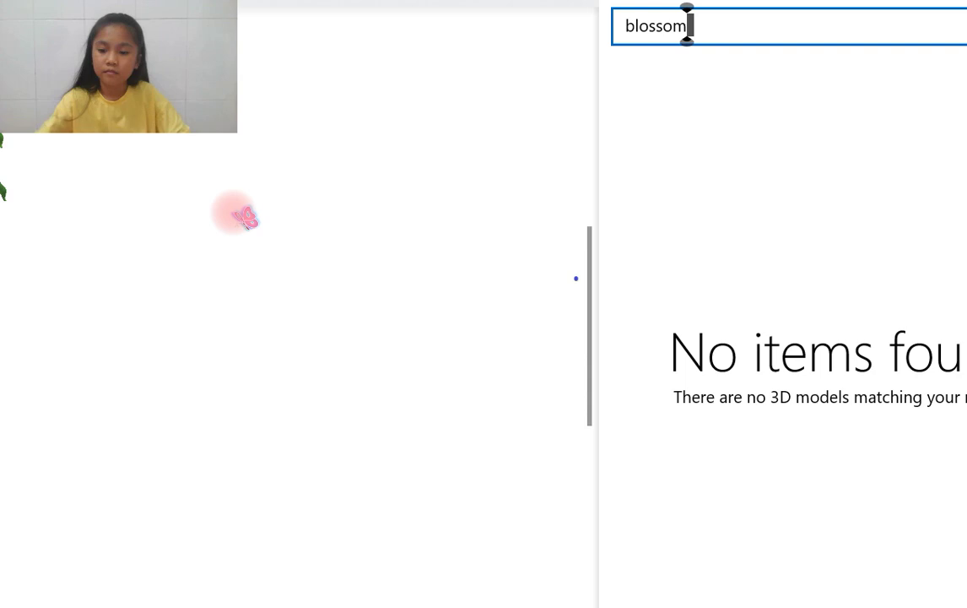
# Try library searches for apricot, blossom, violet, sunflower, rose and lily.
pyautogui.press('BackSpace')
pyautogui.press('BackSpace')
pyautogui.press('BackSpace')
pyautogui.press('BackSpace')
pyautogui.press('BackSpace')
pyautogui.press('BackSpace')
pyautogui.press('BackSpace')
pyautogui.write('apricot')
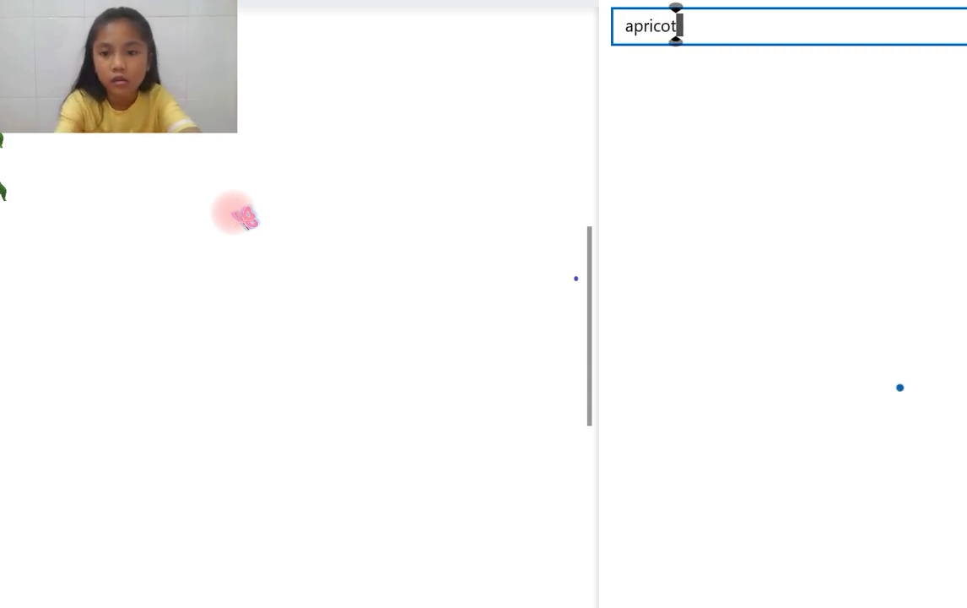
pyautogui.press('BackSpace')
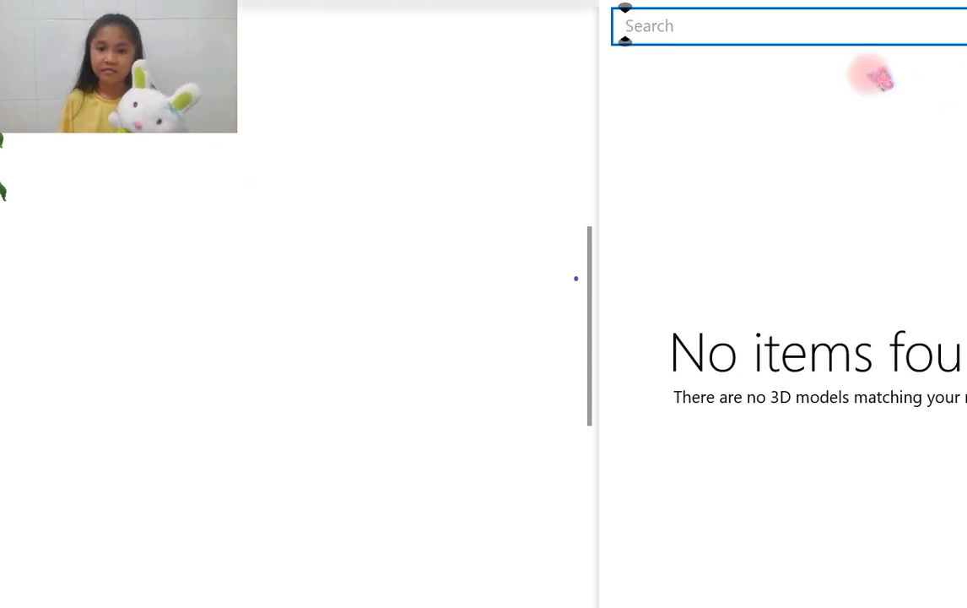
pyautogui.write('blossom')
pyautogui.hotkey('ctrl', 'a')
pyautogui.write('violet')
pyautogui.hotkey('ctrl', 'a')
pyautogui.write('sunflower')
pyautogui.hotkey('ctrl', 'a')
pyautogui.write('rose')
pyautogui.hotkey('ctrl', 'a')
pyautogui.write('lily')
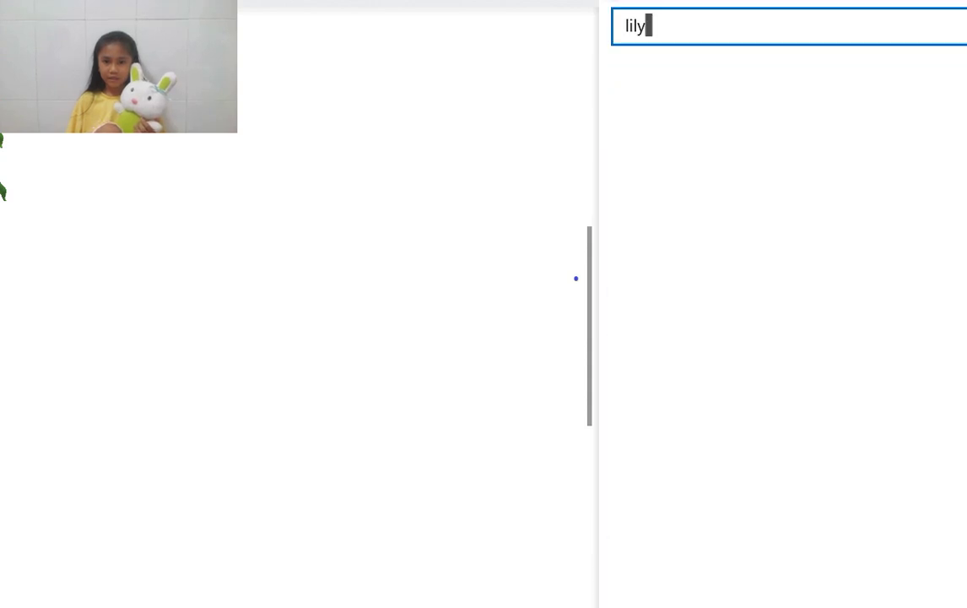
# Search for 'flowers' to list the Tulip, Corsage and Clay flower pot models.
pyautogui.hotkey('ctrl', 'a')
pyautogui.write('flower')
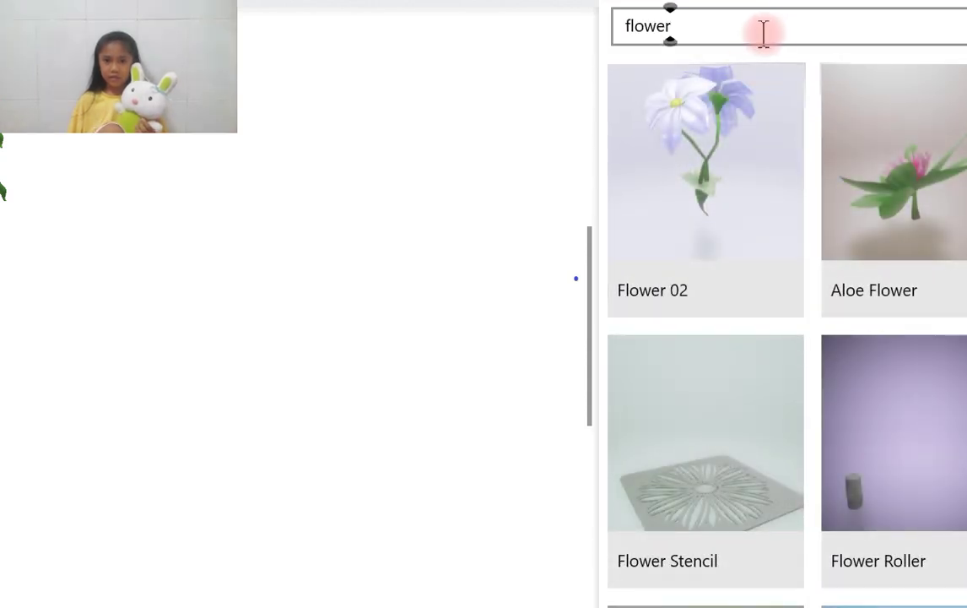
pyautogui.click(753, 28)
pyautogui.write('s')
pyautogui.press('Return')
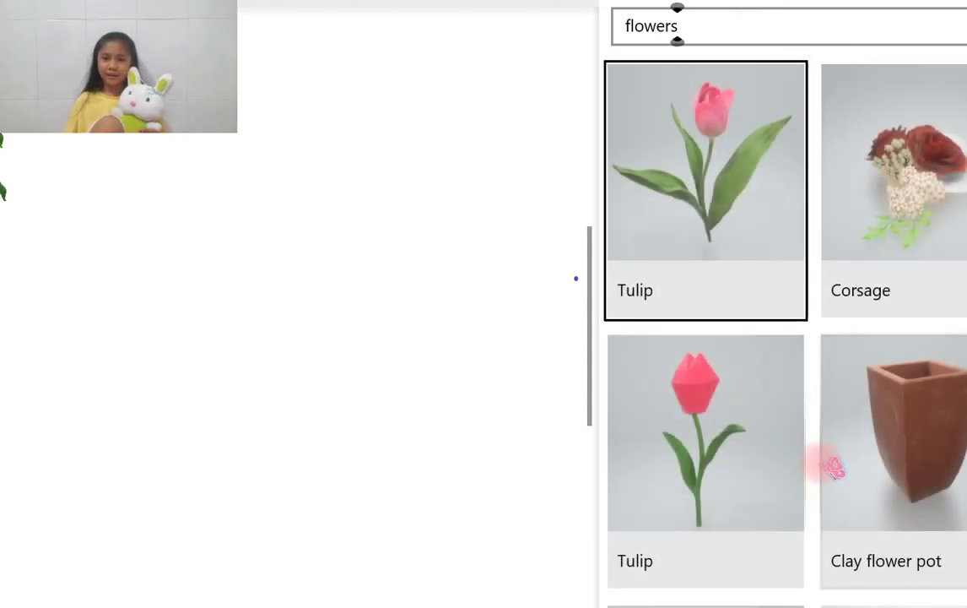
# Insert the first Tulip, spin it about -31° and tilt it to 57°.
pyautogui.click(736, 235)
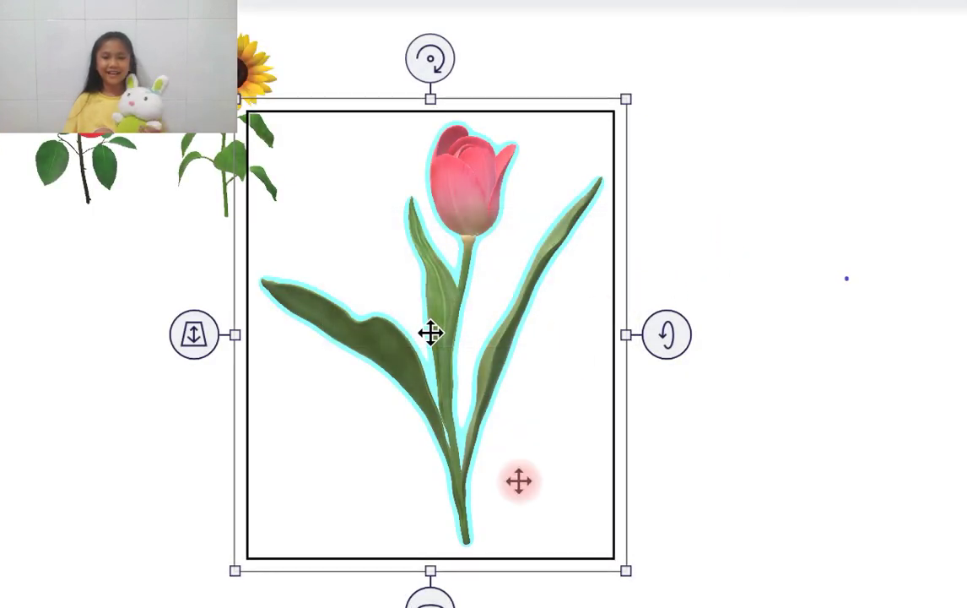
pyautogui.moveTo(431, 598); pyautogui.dragTo(371, 595)
pyautogui.moveTo(695, 341); pyautogui.dragTo(728, 341)
# Shrink the tulip and place it at the left below the rose.
pyautogui.moveTo(656, 575); pyautogui.dragTo(456, 359)
pyautogui.moveTo(391, 278); pyautogui.dragTo(141, 372)
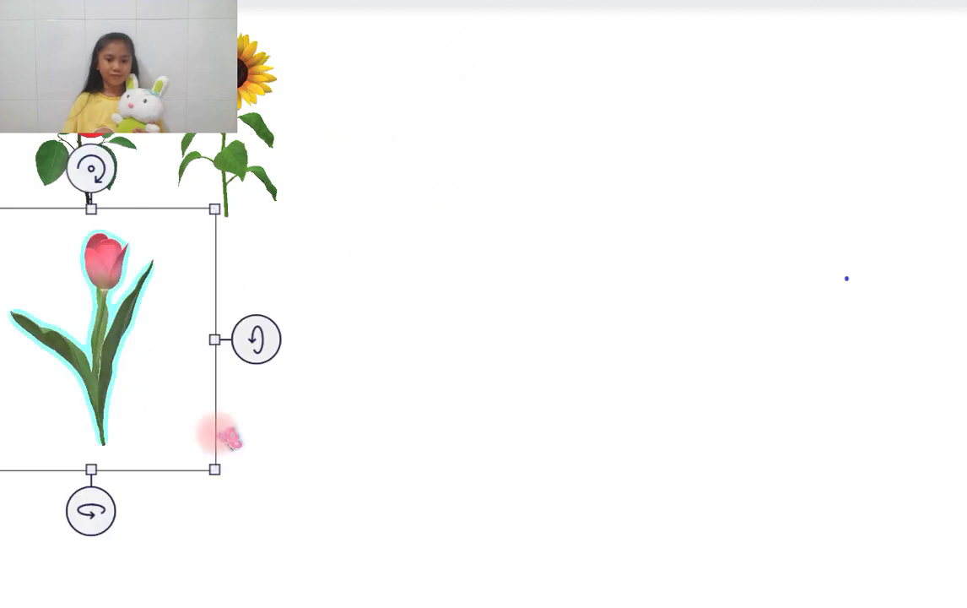
pyautogui.click(397, 583)
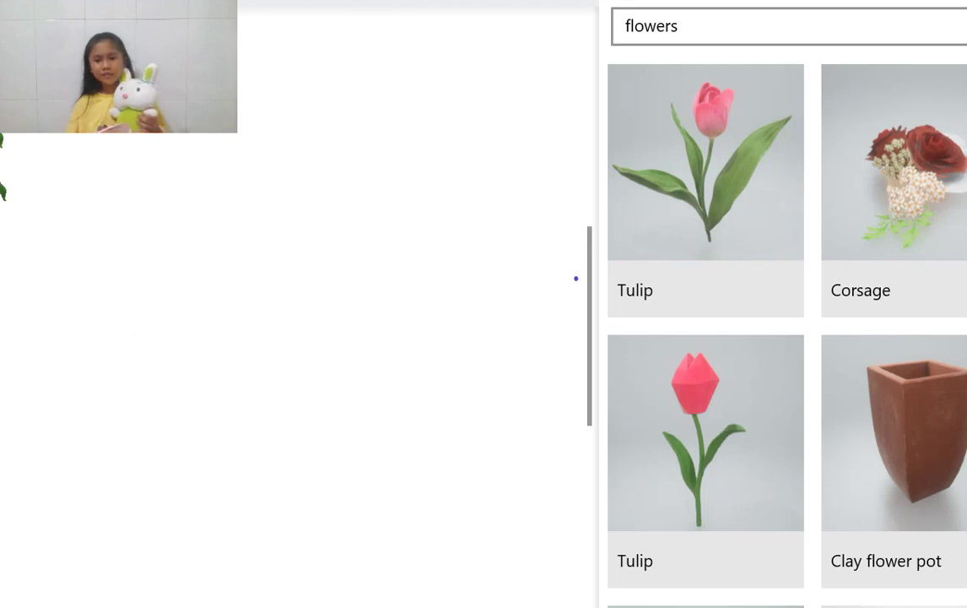
# Scroll the 'flowers' results and insert the Yellow flower patch model.
pyautogui.scroll(-1, 706, 304)
pyautogui.scroll(1, 706, 304)
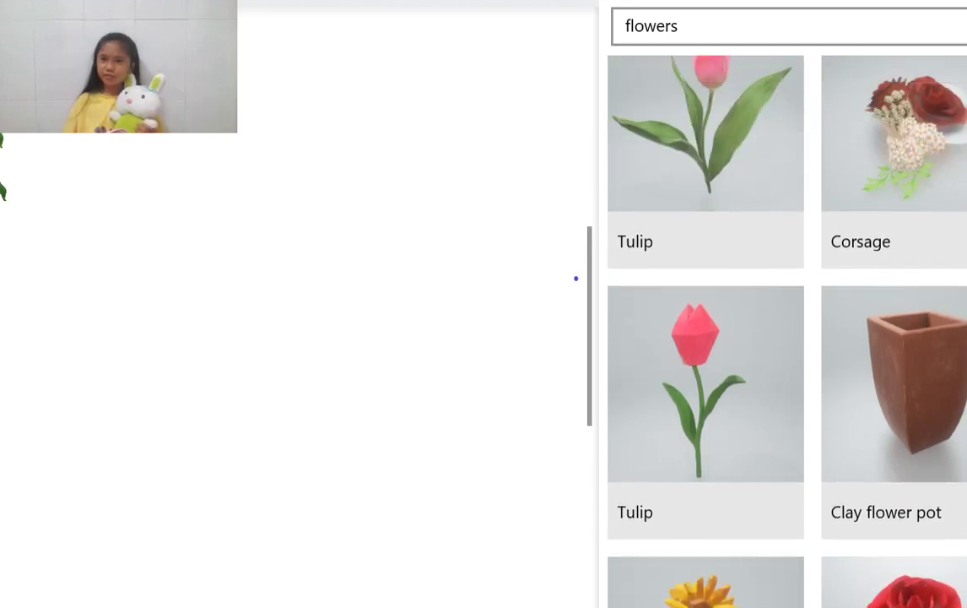
pyautogui.click(677, 25)
pyautogui.scroll(-3, 705, 304)
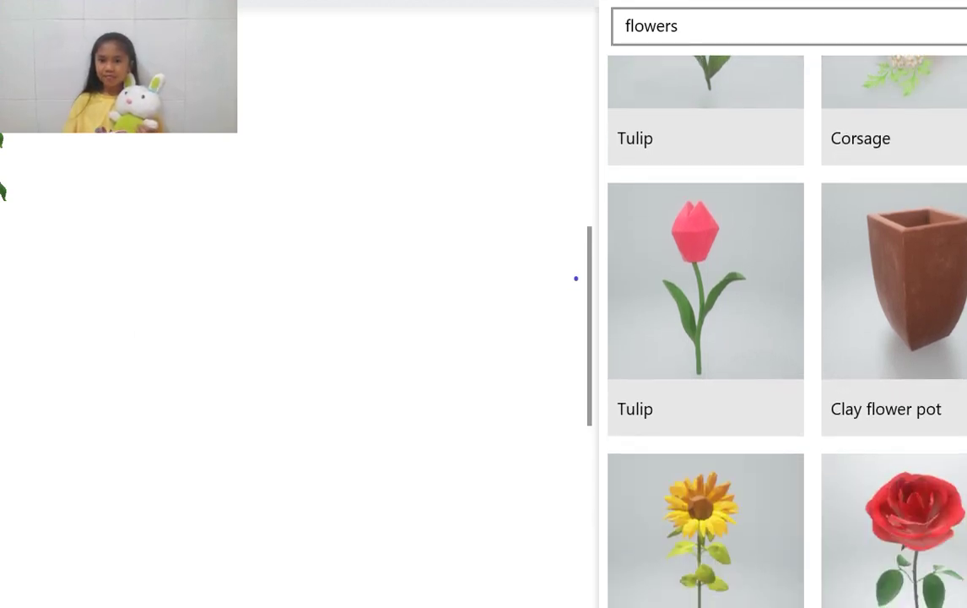
pyautogui.scroll(2, 706, 304)
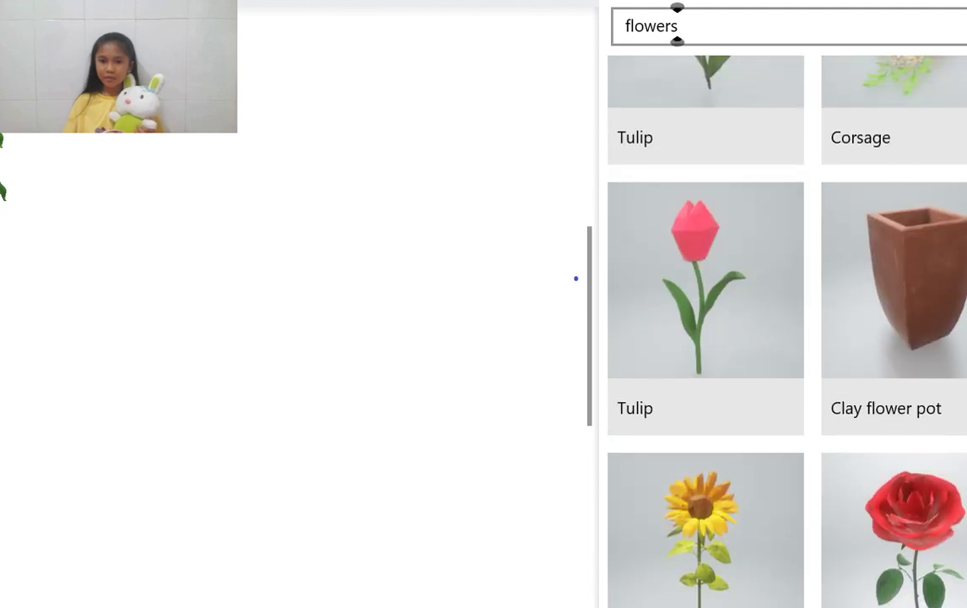
pyautogui.scroll(-3, 705, 303)
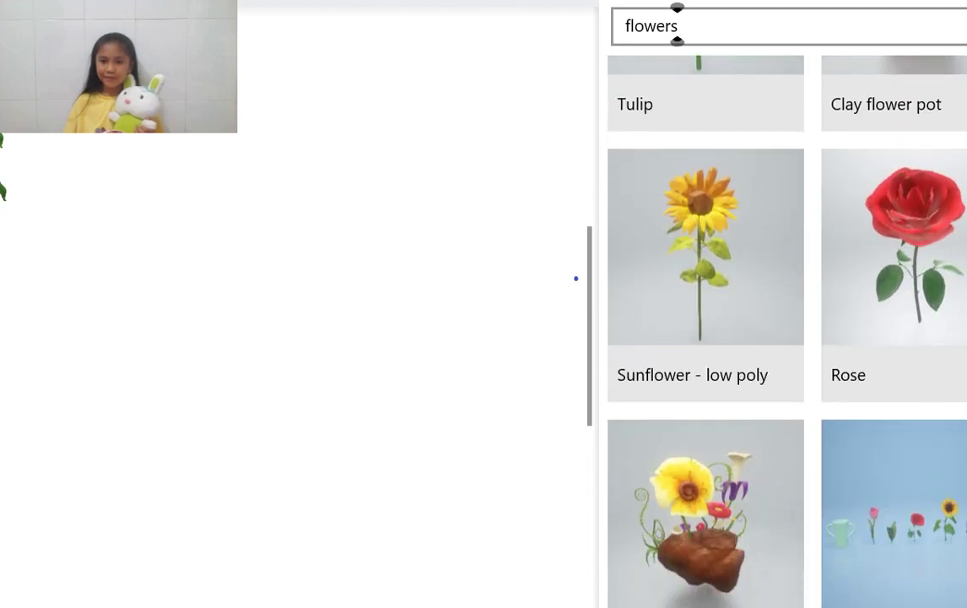
pyautogui.scroll(-3, 706, 304)
pyautogui.scroll(6, 706, 304)
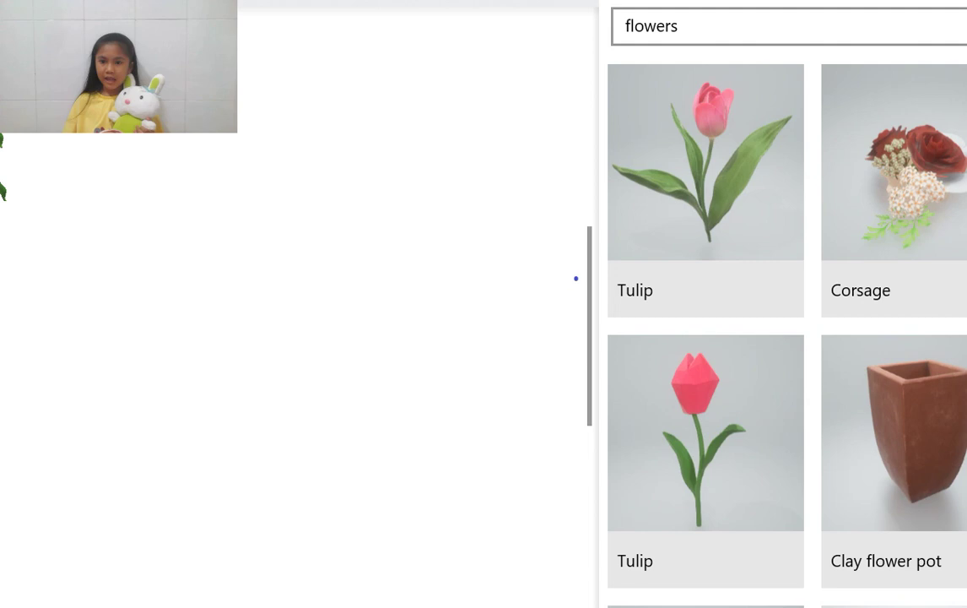
pyautogui.scroll(-5, 705, 304)
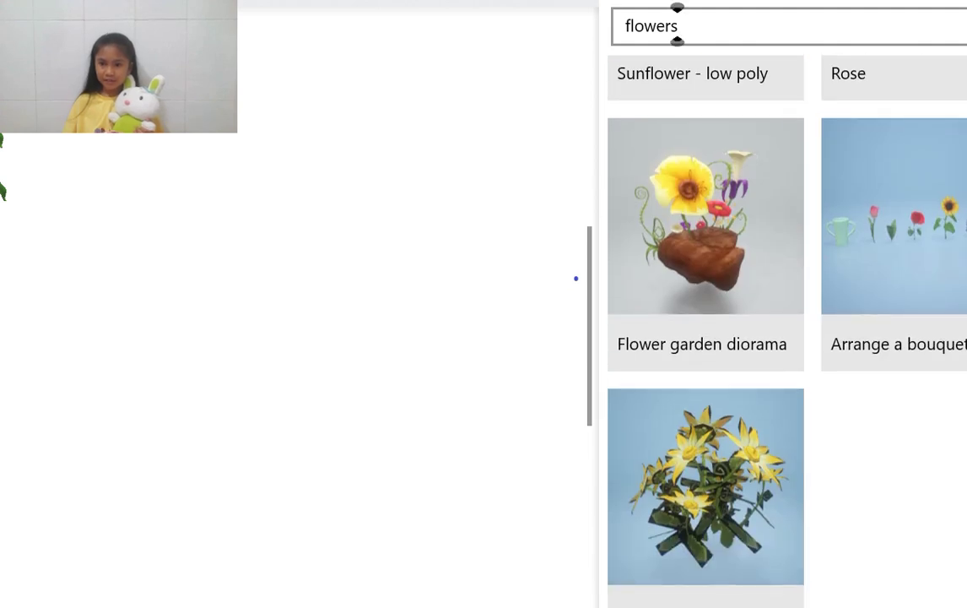
pyautogui.click(705, 486)
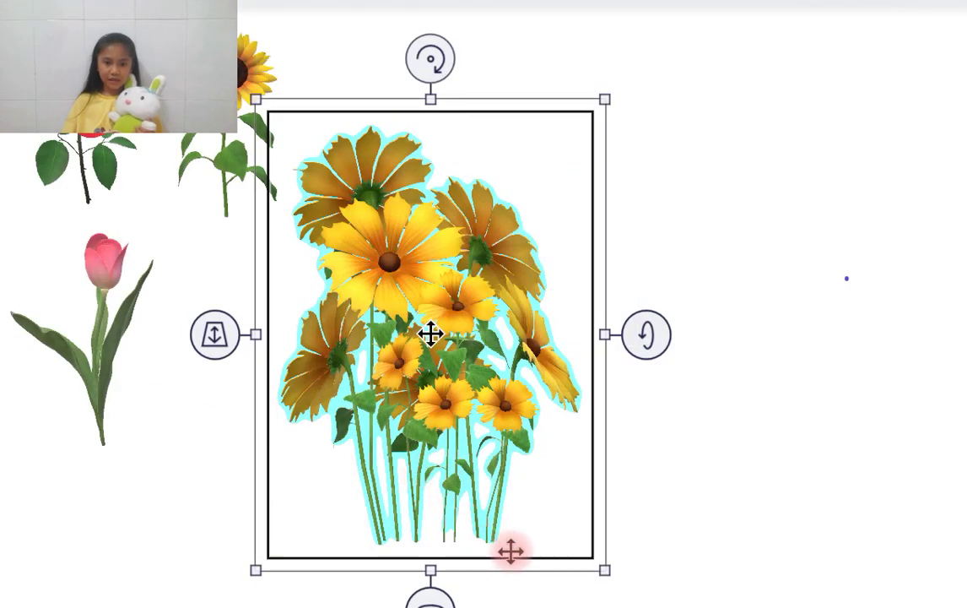
# Resize the Yellow flower patch and place it beside the tulip.
pyautogui.click(506, 461)
pyautogui.moveTo(434, 368); pyautogui.dragTo(573, 434)
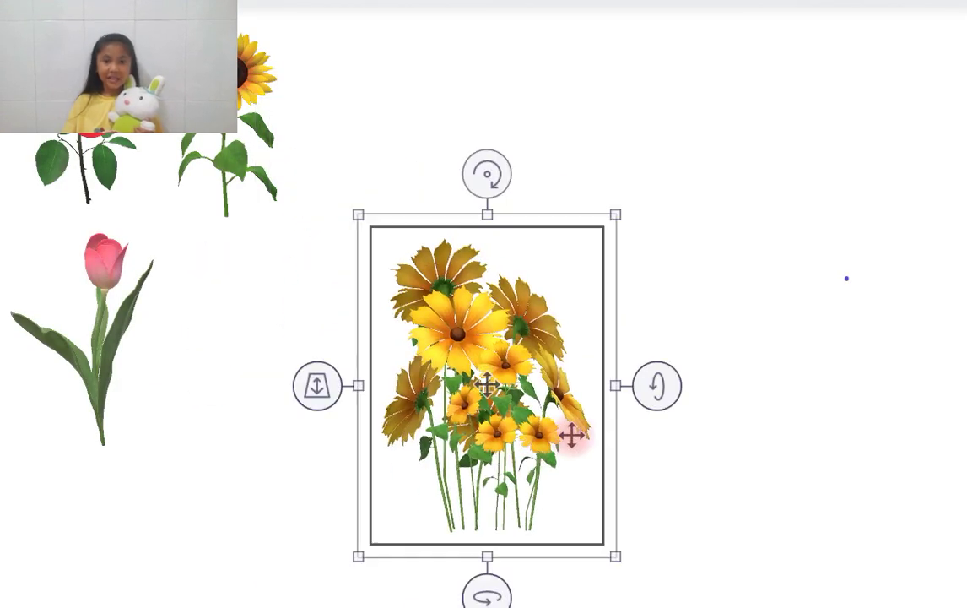
pyautogui.moveTo(580, 517)
pyautogui.mouseDown()
pyautogui.moveTo(505, 448)
pyautogui.moveTo(564, 479)
pyautogui.moveTo(575, 500)
pyautogui.mouseUp()
pyautogui.moveTo(508, 415); pyautogui.dragTo(292, 408)
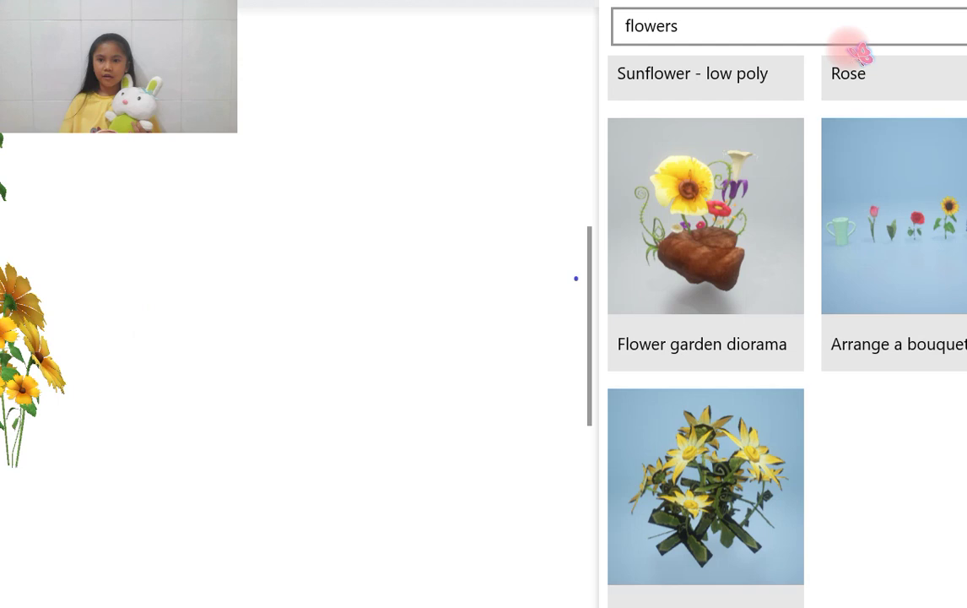
# Replace the 3D library search text with 'valender' and run the search, which finds nothing.
pyautogui.scroll(5, 785, 338)
pyautogui.scroll(-3, 785, 337)
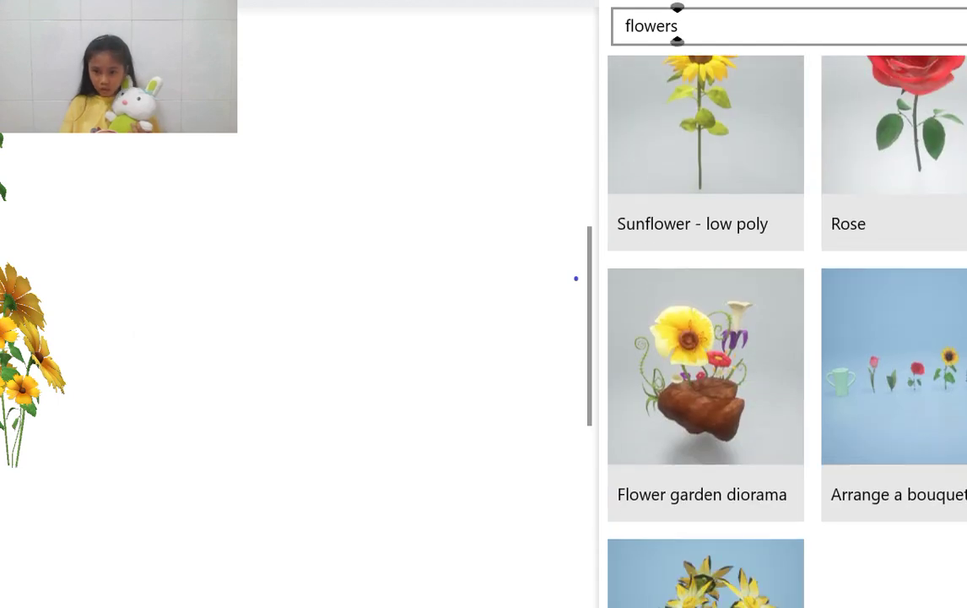
pyautogui.scroll(5, 785, 338)
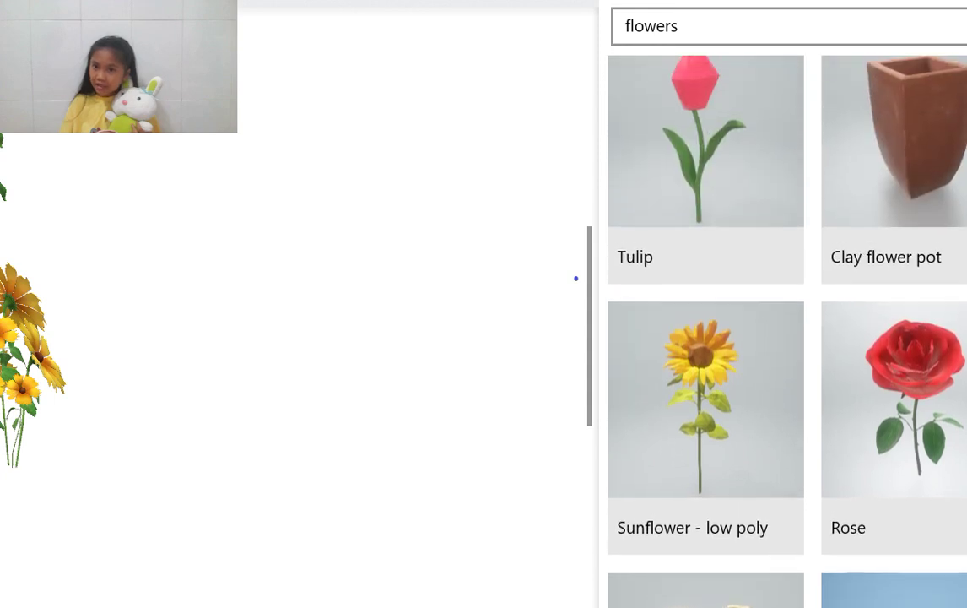
pyautogui.scroll(-2, 785, 338)
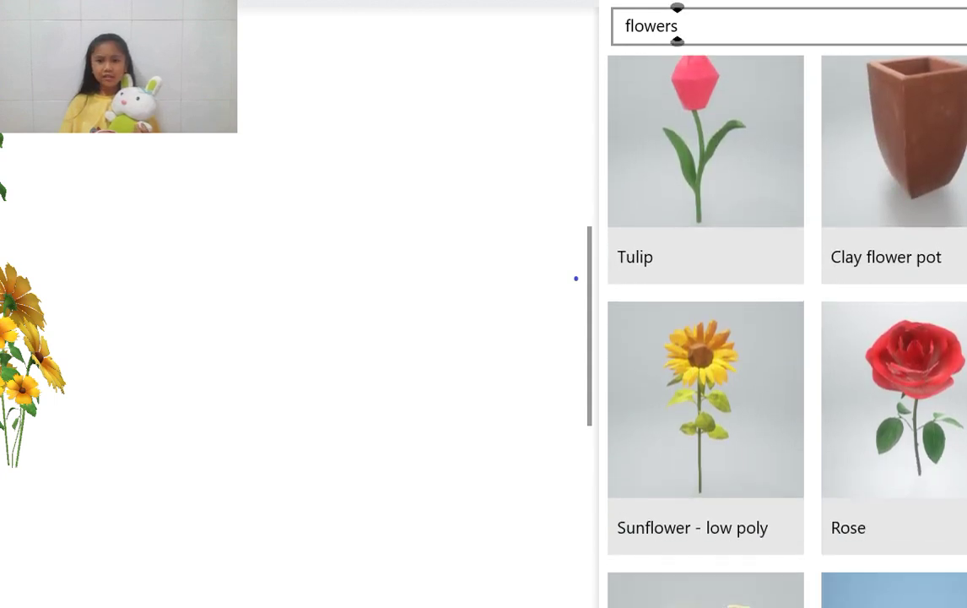
pyautogui.scroll(3, 677, 24)
pyautogui.click(838, 27)
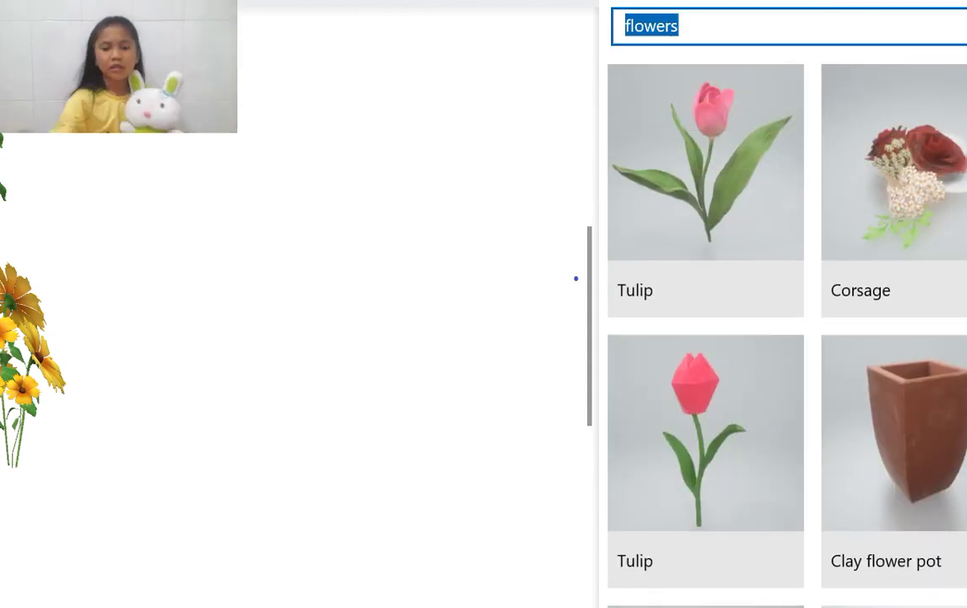
pyautogui.write('valen')
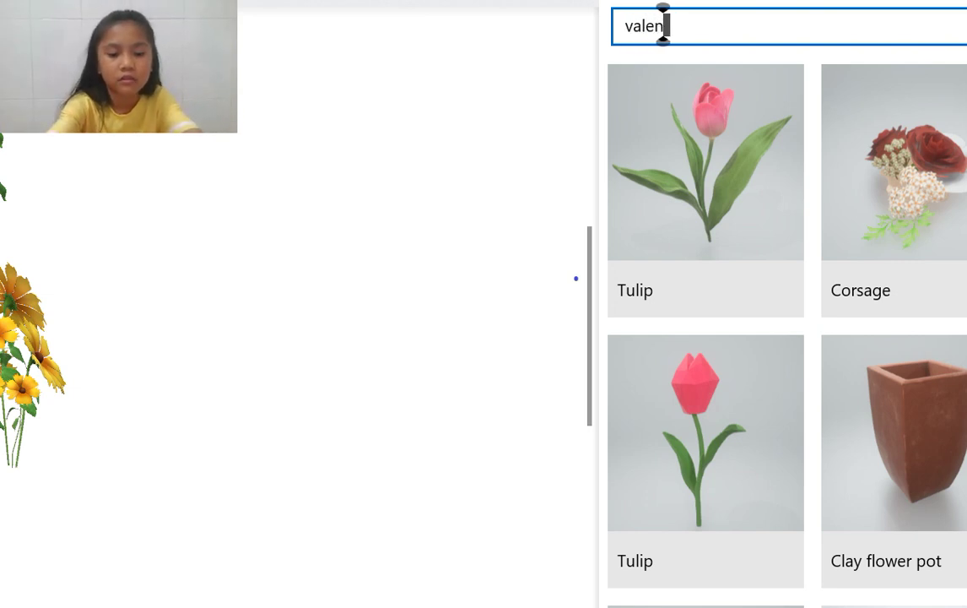
pyautogui.write('der')
pyautogui.press('Return')
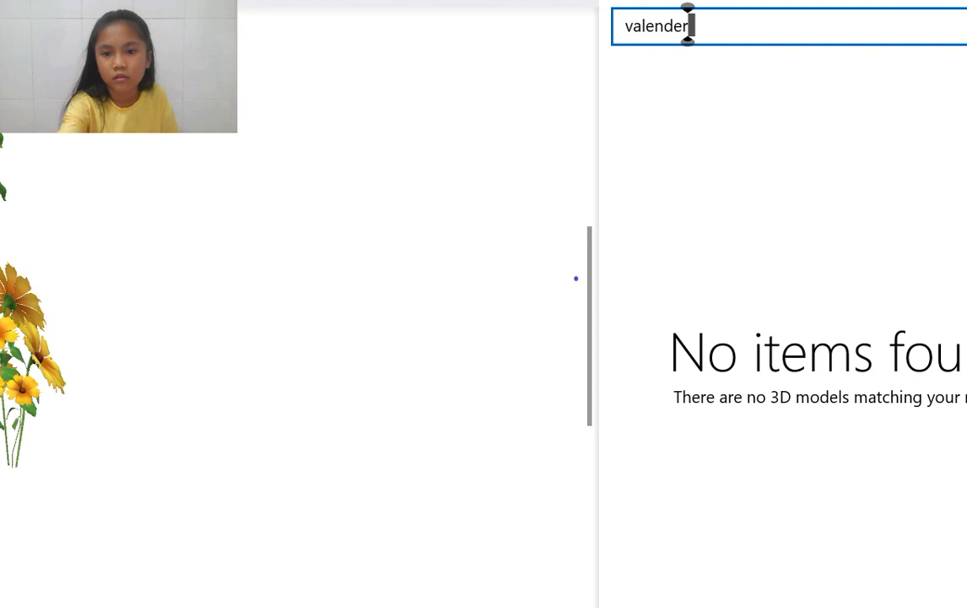
# Try 'lavender', then search for 'daisy' to get the Daisy and Daisy - low poly results.
pyautogui.press('BackSpace')
pyautogui.press('BackSpace')
pyautogui.press('BackSpace')
pyautogui.press('BackSpace')
pyautogui.press('BackSpace')
pyautogui.press('BackSpace')
pyautogui.press('BackSpace')
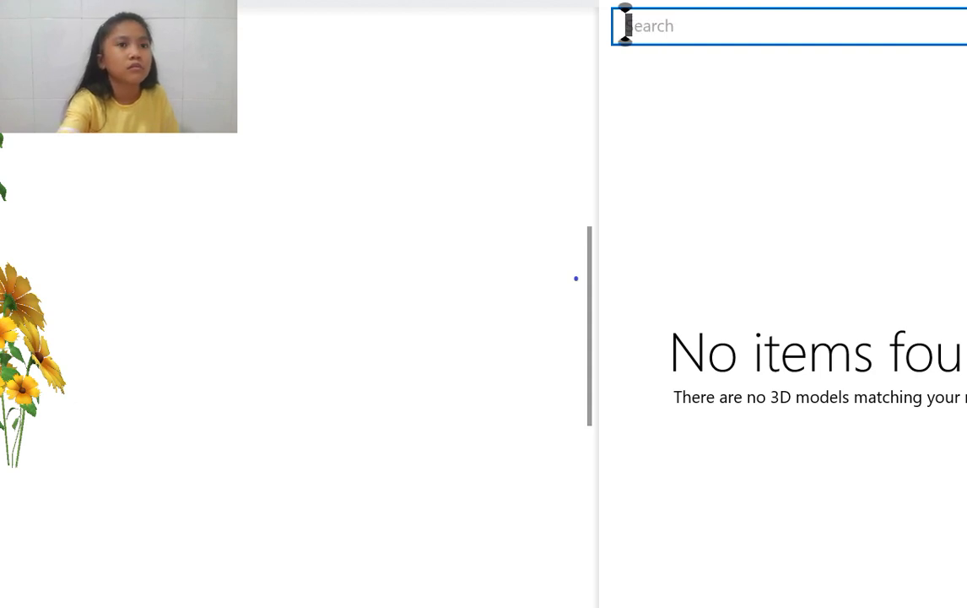
pyautogui.write('lav')
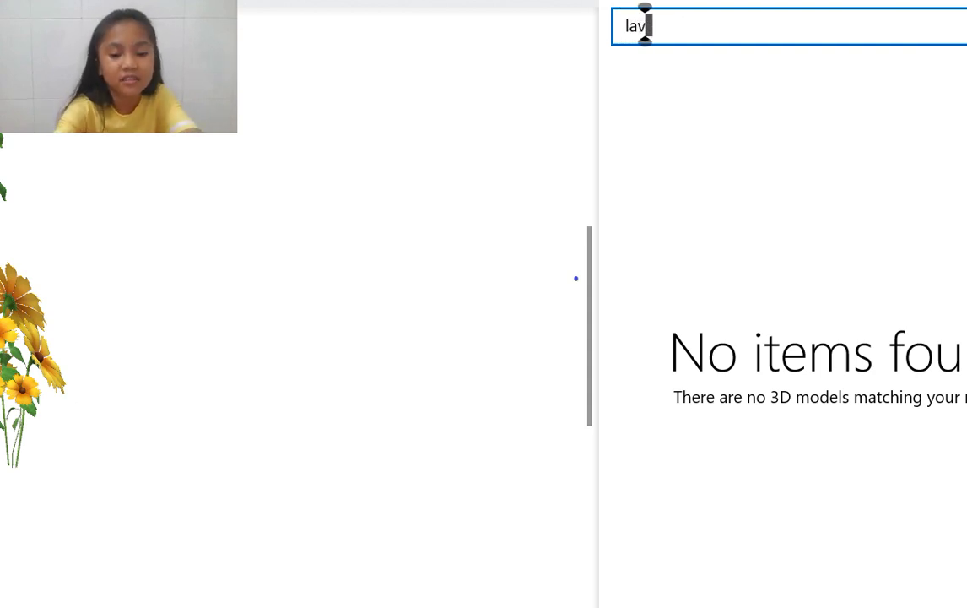
pyautogui.write('ender')
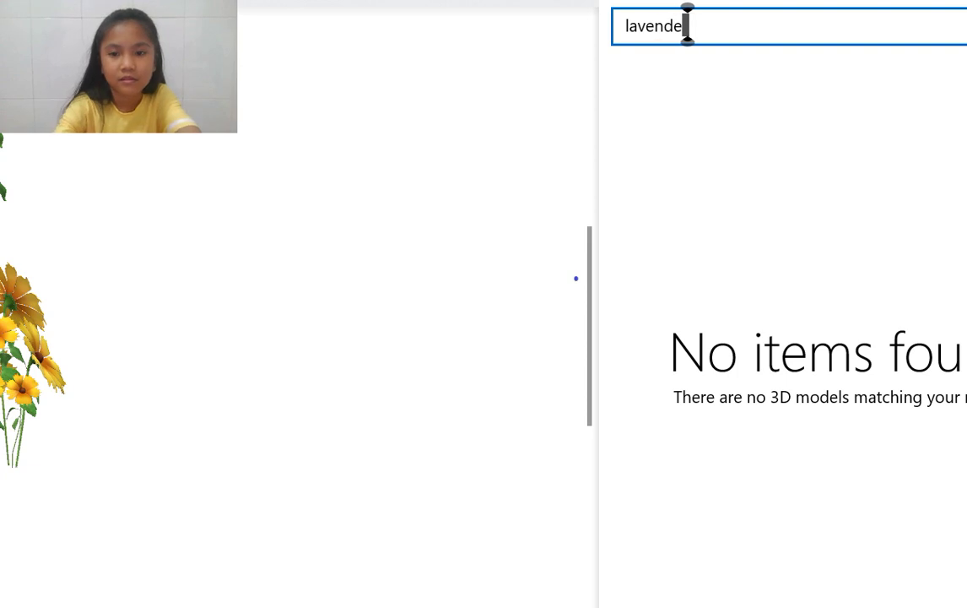
pyautogui.press('BackSpace')
pyautogui.press('BackSpace')
pyautogui.press('BackSpace')
pyautogui.press('BackSpace')
pyautogui.press('BackSpace')
pyautogui.press('BackSpace')
pyautogui.press('BackSpace')
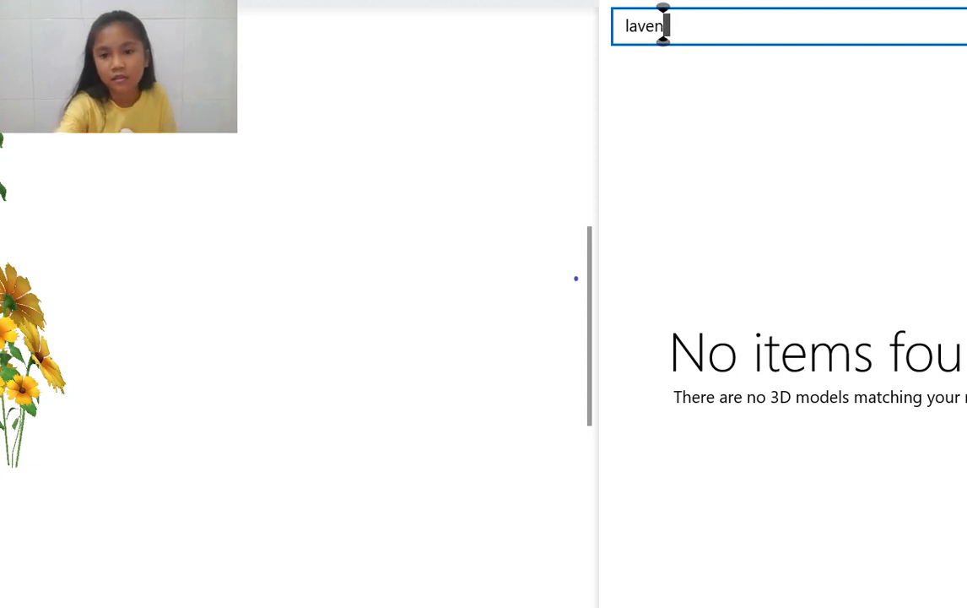
pyautogui.write('daisy')
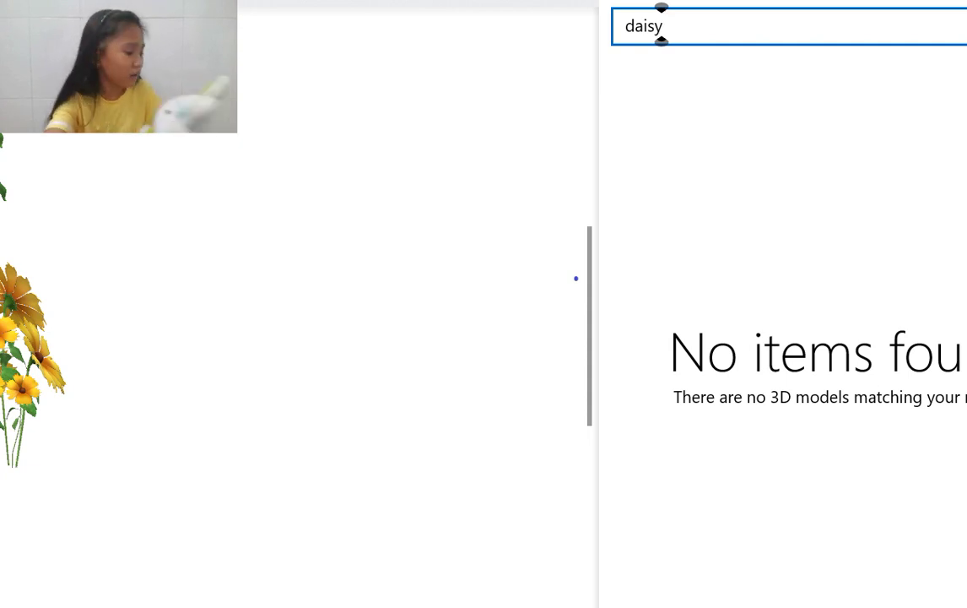
pyautogui.press('Return')
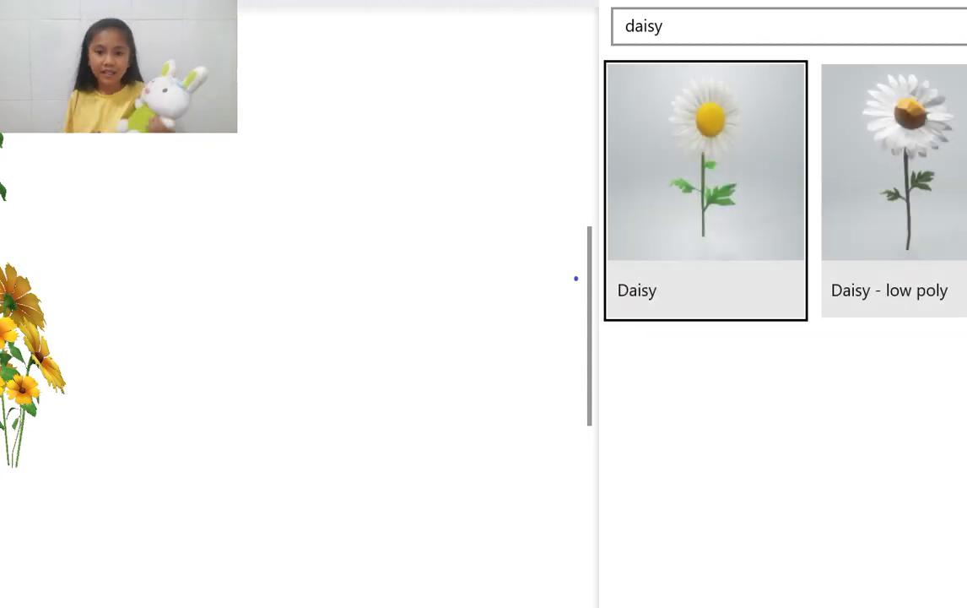
# Add the Daisy model, shrink it, and place it at the lower left beside the tulip.
pyautogui.click(767, 137)
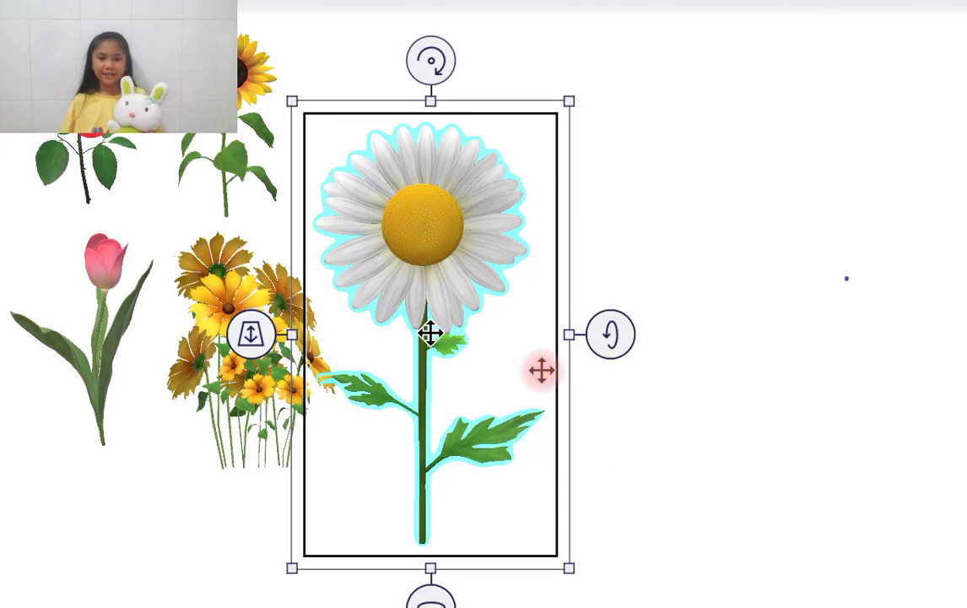
pyautogui.moveTo(479, 404); pyautogui.dragTo(660, 404)
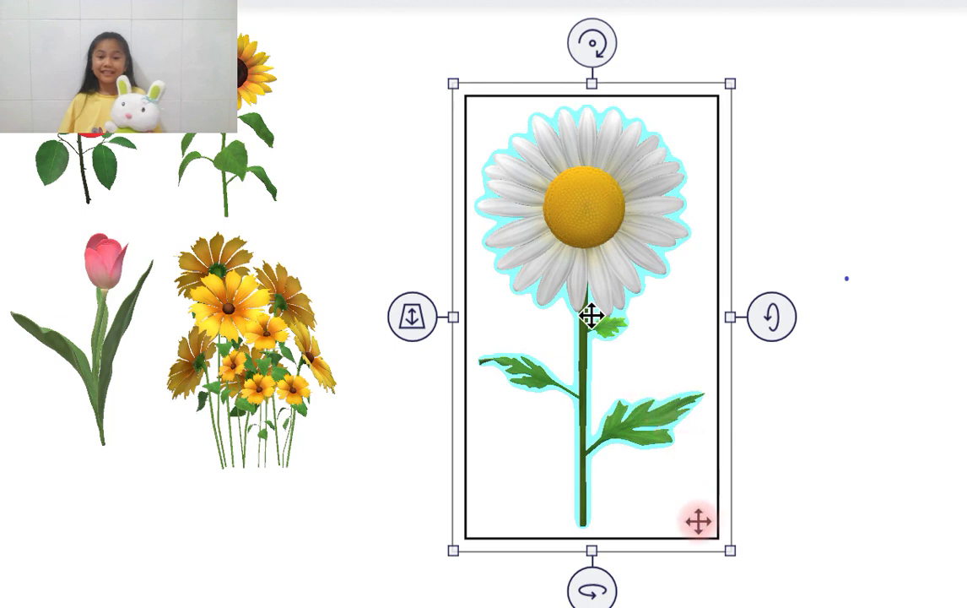
pyautogui.moveTo(730, 550); pyautogui.dragTo(606, 292)
pyautogui.moveTo(487, 299); pyautogui.dragTo(168, 517)
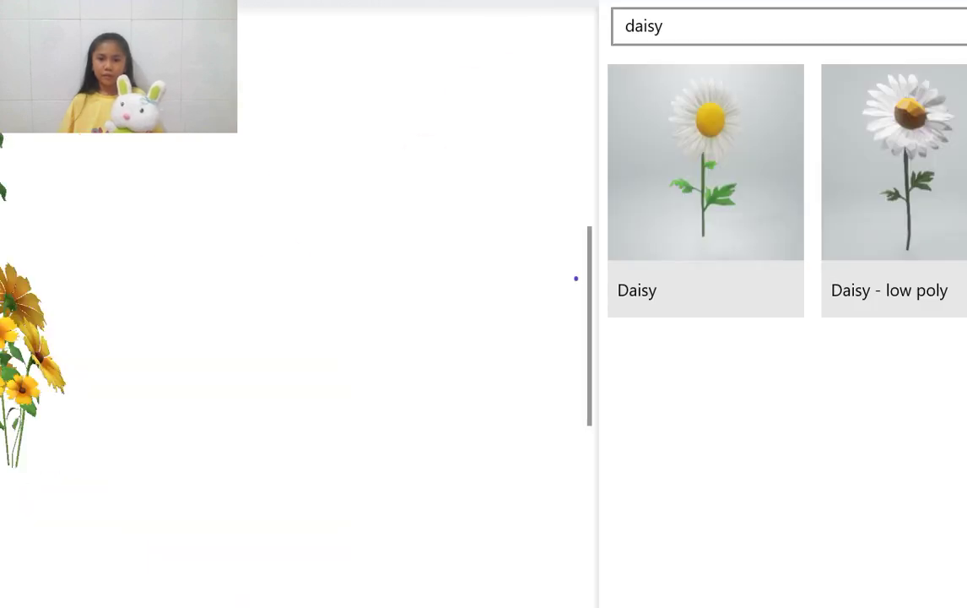
pyautogui.click(665, 26)
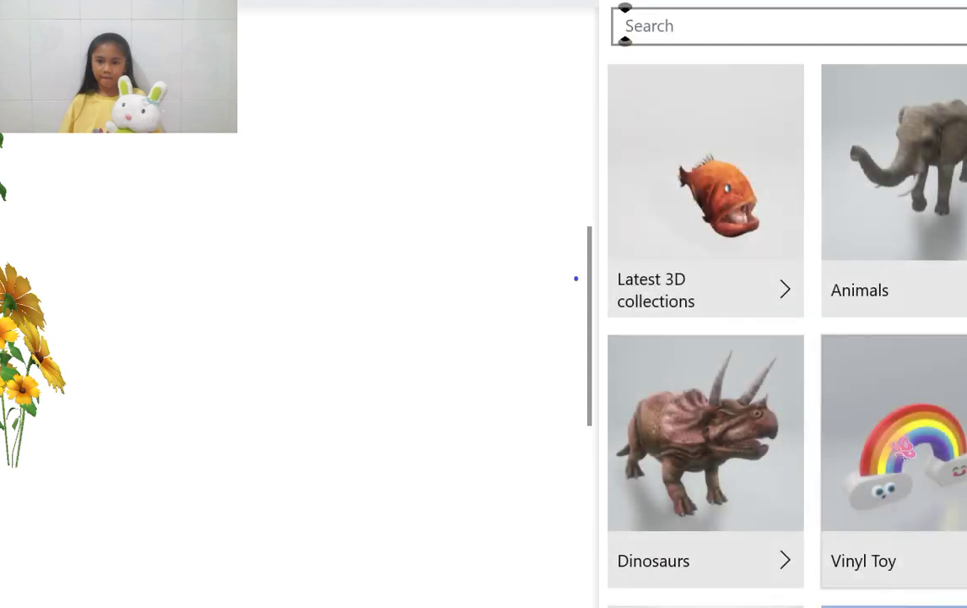
# Browse the Flowers and Plants collection, then close the drawing without saving.
pyautogui.scroll(-5, 904, 448)
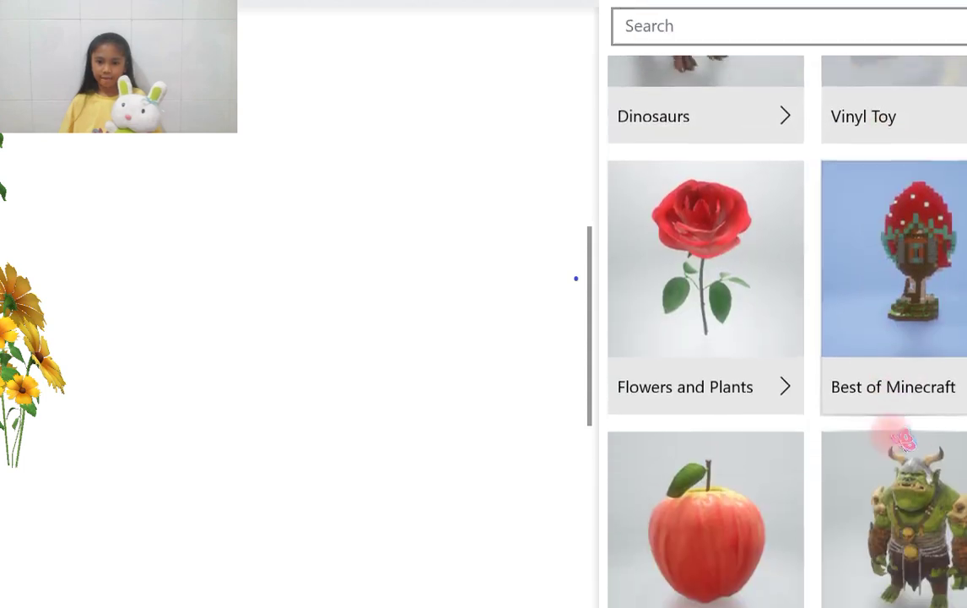
pyautogui.click(734, 328)
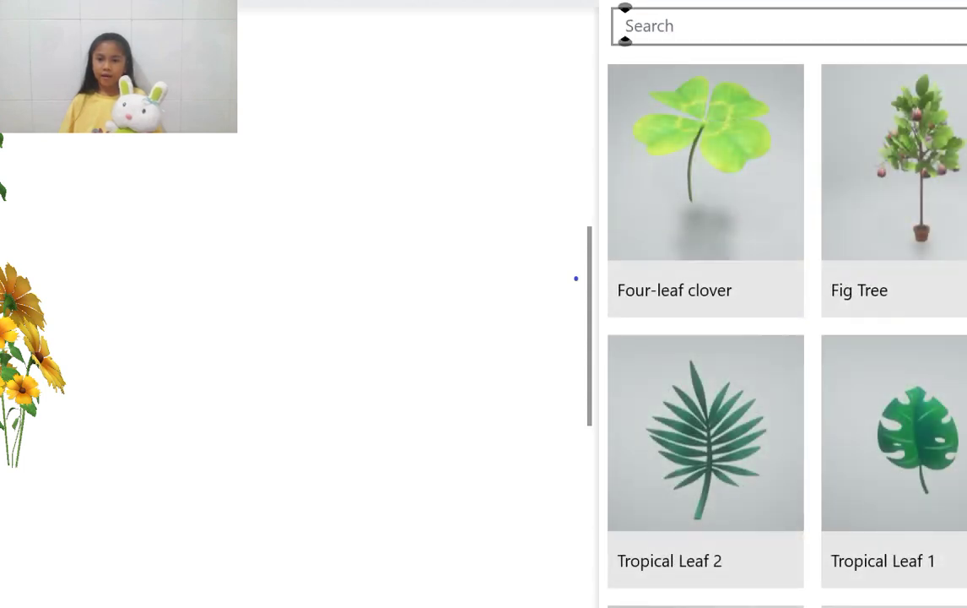
pyautogui.scroll(-9, 888, 412)
pyautogui.scroll(-3, 785, 338)
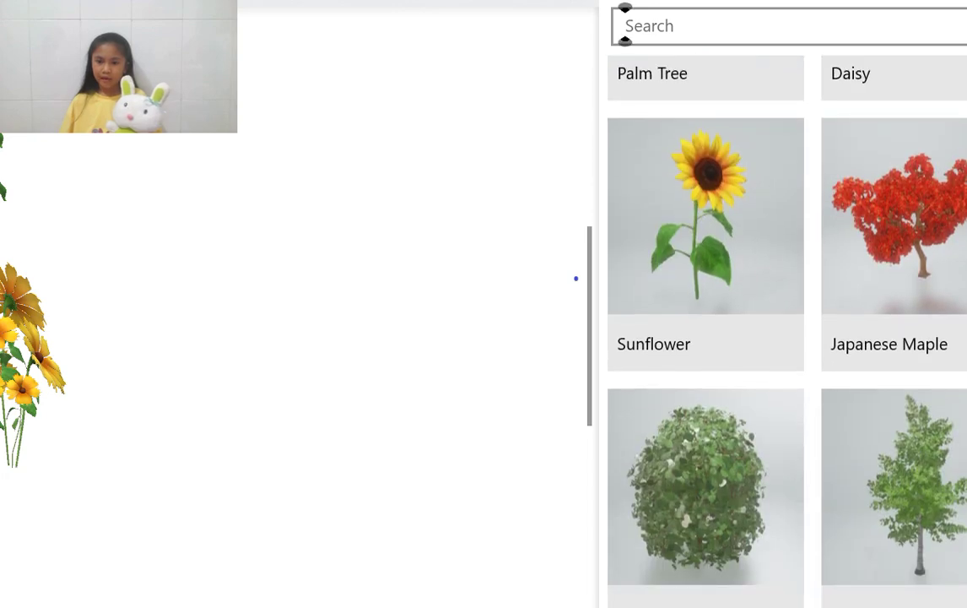
pyautogui.scroll(10, 785, 338)
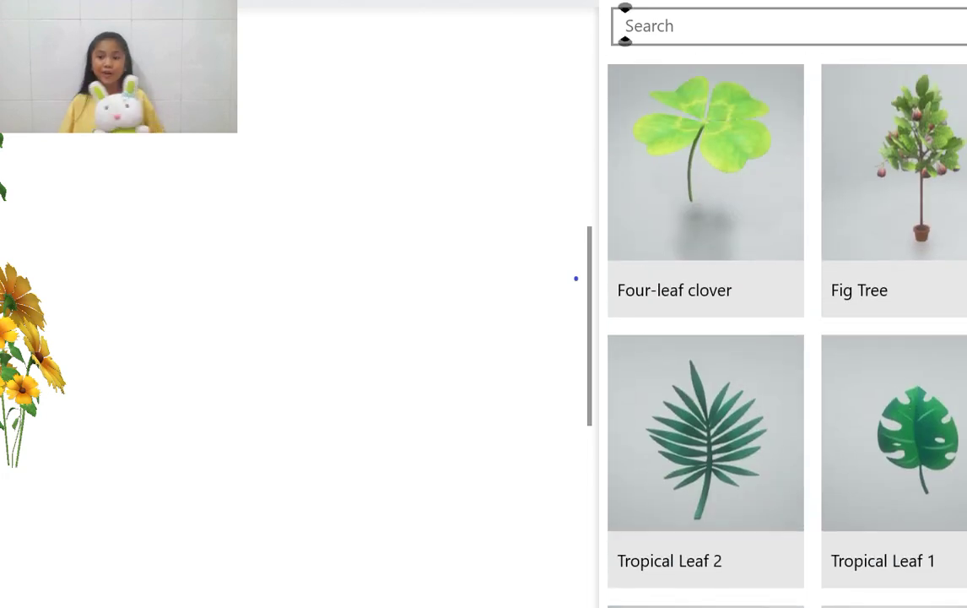
pyautogui.click(548, 309)
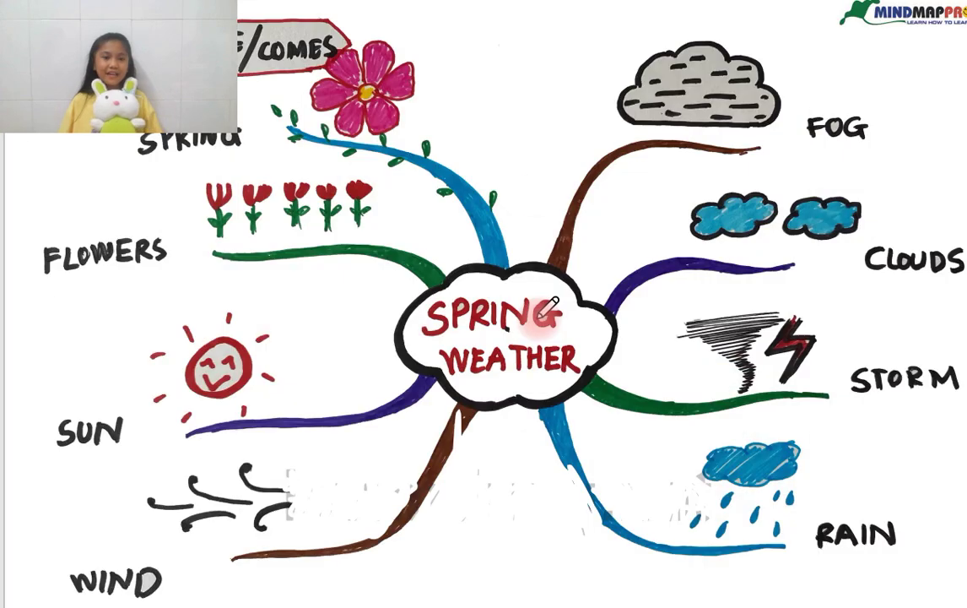